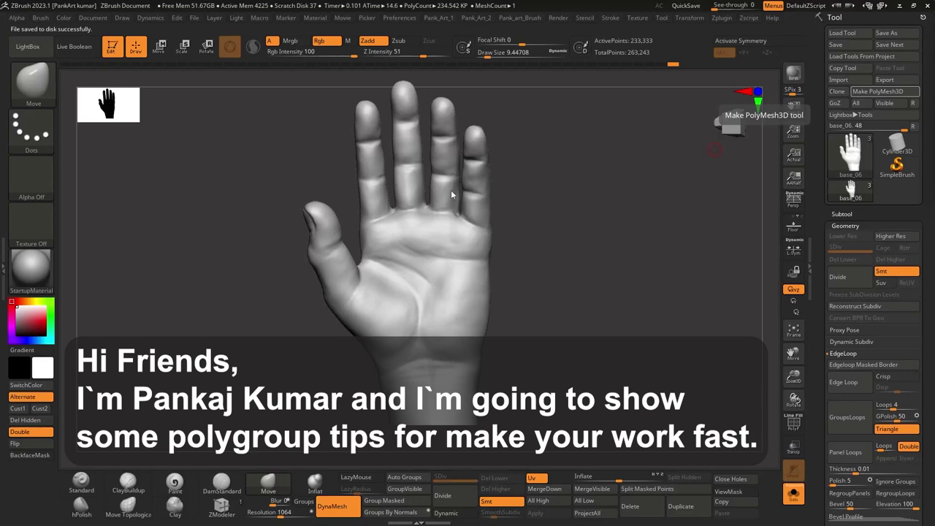
Orbit the hand from palm view around to its back.
left_click_drag(609, 273, 593, 361, "shift")
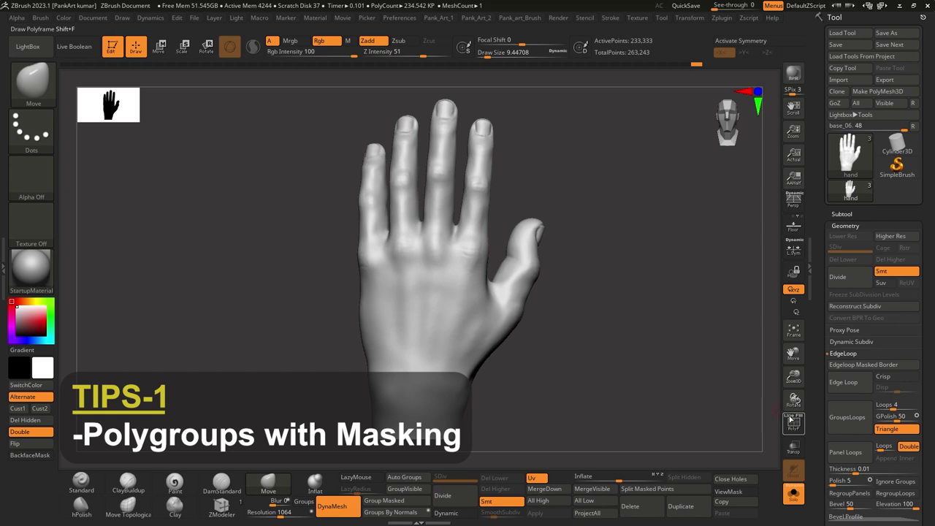
Toggle PolyFrame off, Ctrl-lasso mask the ring finger to its base, and reveal Polygroups.
left_click(793, 427)
left_click(793, 423)
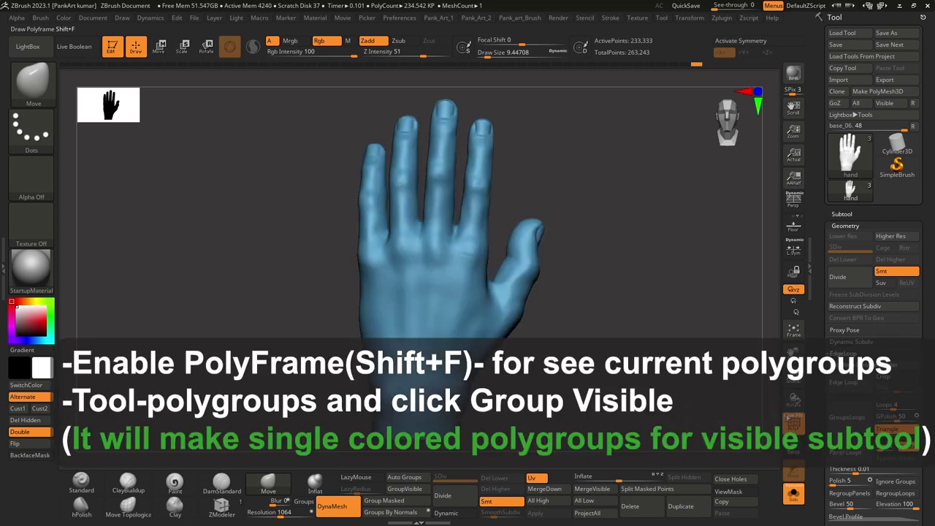
key("ctrl")
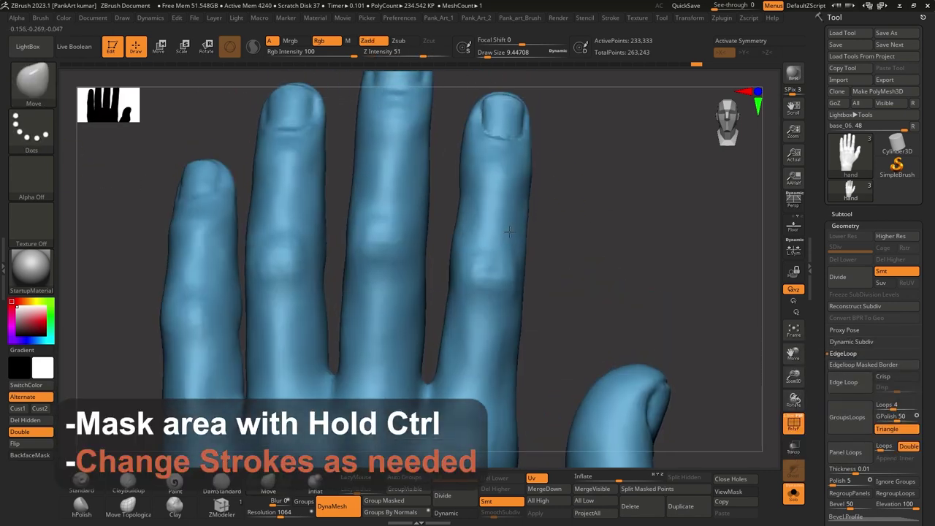
mouse_move(463, 97)
left_mouse_down("ctrl")
mouse_move(551, 302)
mouse_move(447, 337)
left_mouse_up("ctrl")
left_click_drag(73, 293, 73, 211, "alt")
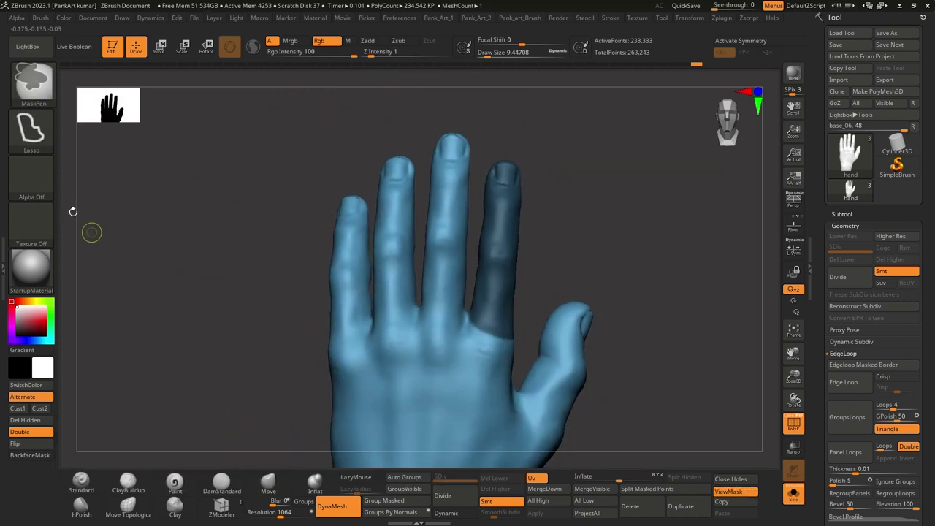
right_click_drag(505, 322, 433, 273, "ctrl")
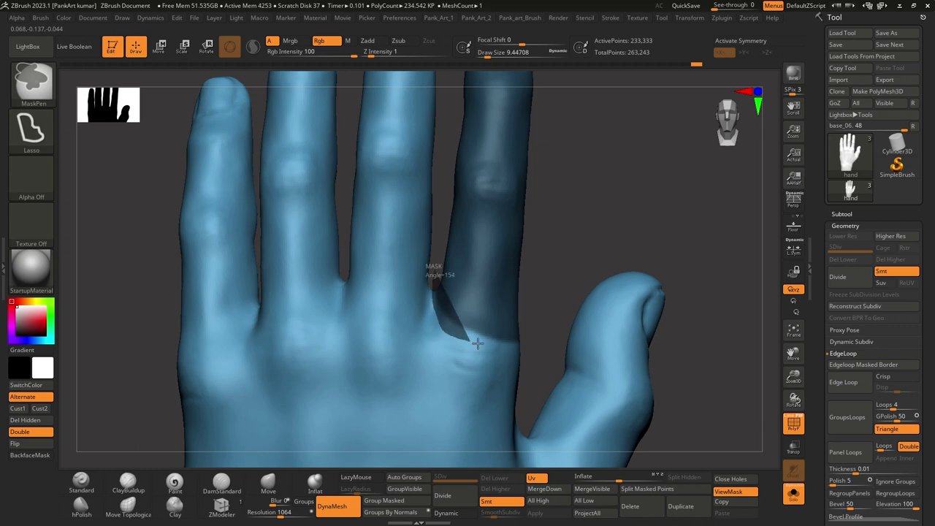
left_click_drag(477, 342, 533, 307, "ctrl")
right_click_drag(534, 307, 604, 302)
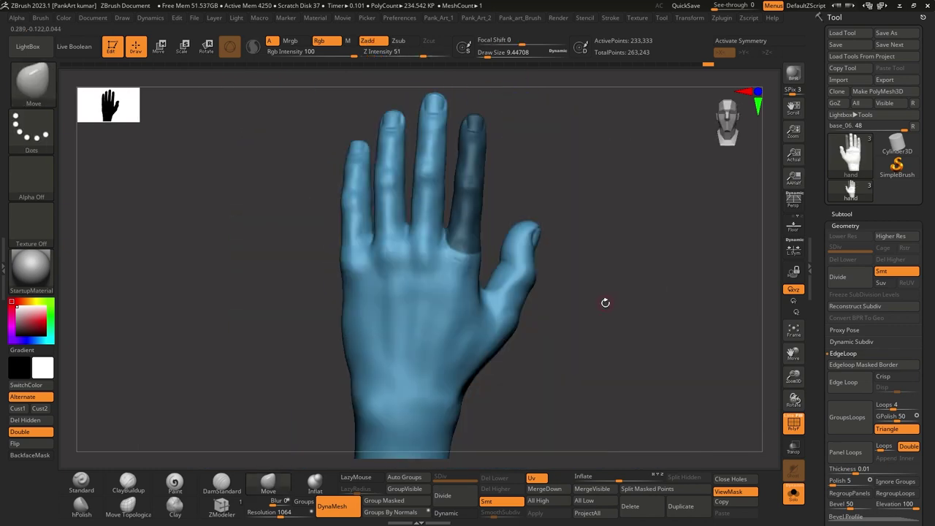
left_click(847, 301)
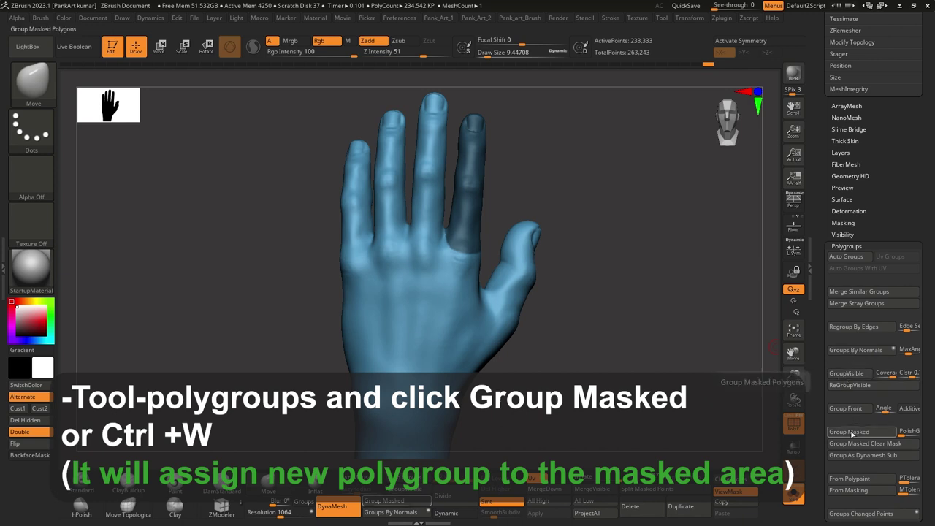
Group the masked ring finger, then mask and group the middle finger with Ctrl+W, hiding each.
left_click(851, 433)
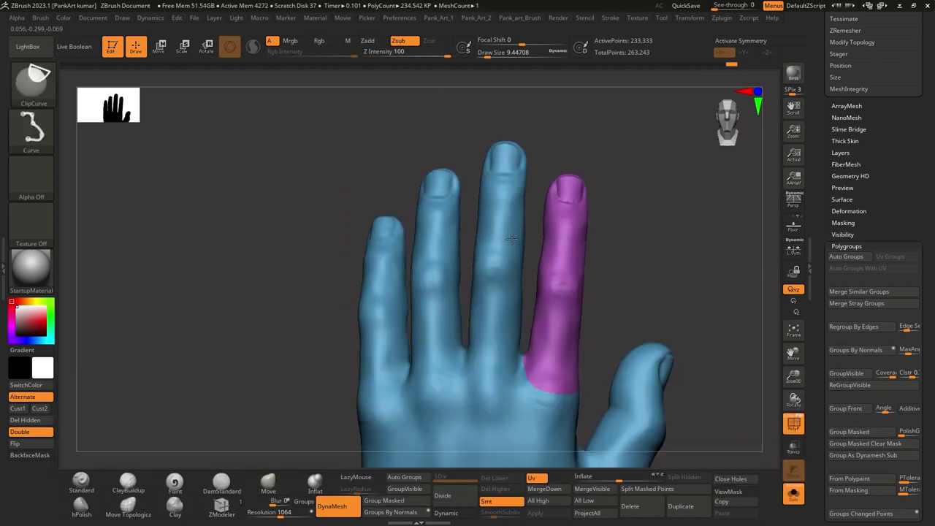
left_click(562, 277, "ctrl+alt+shift")
left_click_drag(471, 157, 537, 322, "ctrl")
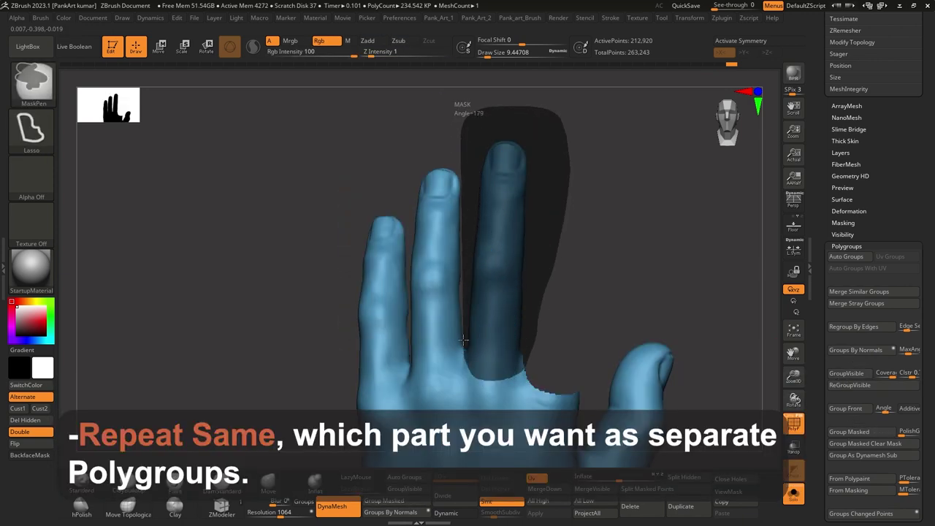
left_click_drag(469, 208, 471, 219, "ctrl")
left_click_drag(595, 256, 643, 277)
mouse_move(511, 110)
left_mouse_down("ctrl")
mouse_move(501, 395)
mouse_move(557, 317)
mouse_move(563, 336)
left_mouse_up("ctrl")
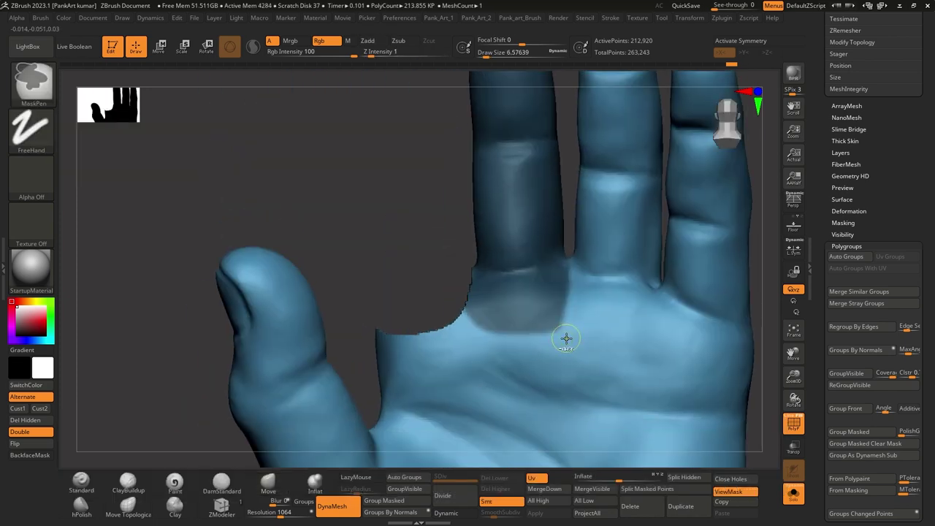
key("ctrl+w")
left_click(511, 253, "ctrl+shift")
Mask the next finger and the thumb, unhiding the groups to check the whole hand.
left_click_drag(439, 103, 448, 308, "ctrl")
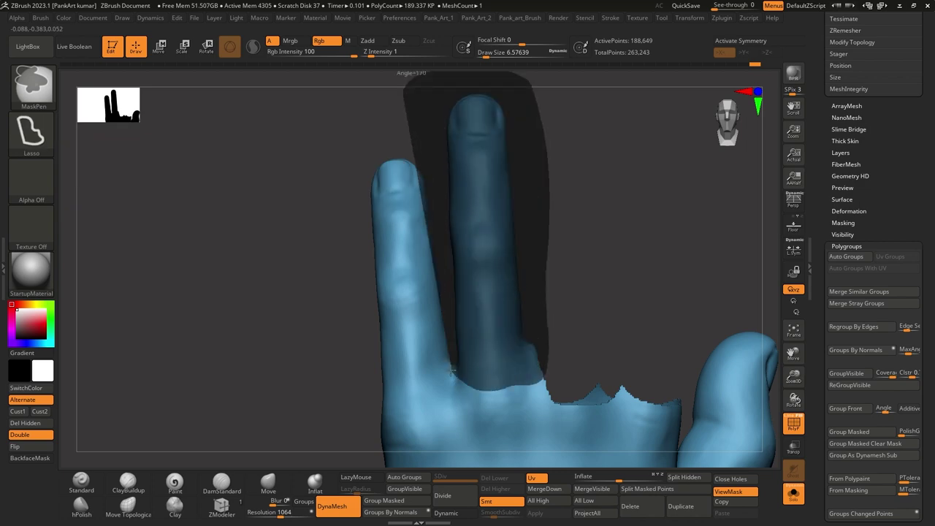
left_click_drag(562, 307, 430, 288)
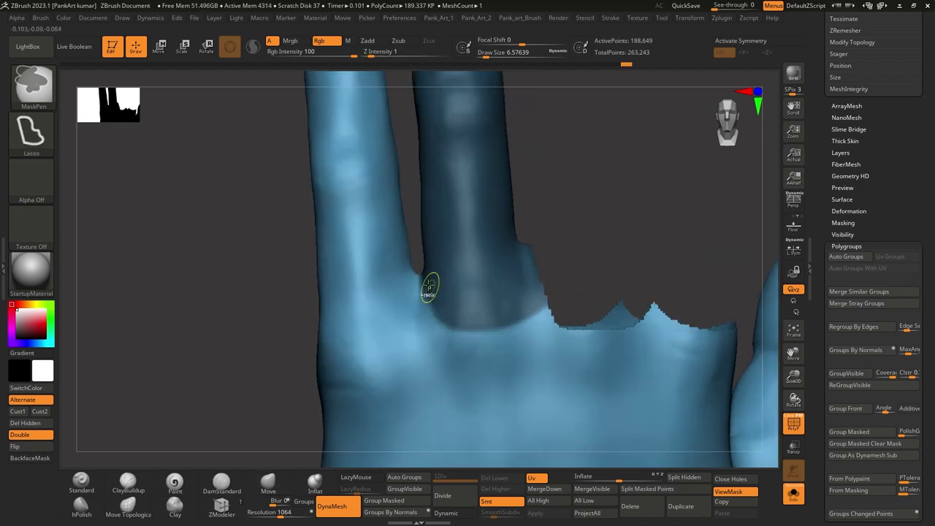
left_click(592, 395, "ctrl+shift")
left_click_drag(560, 355, 537, 276)
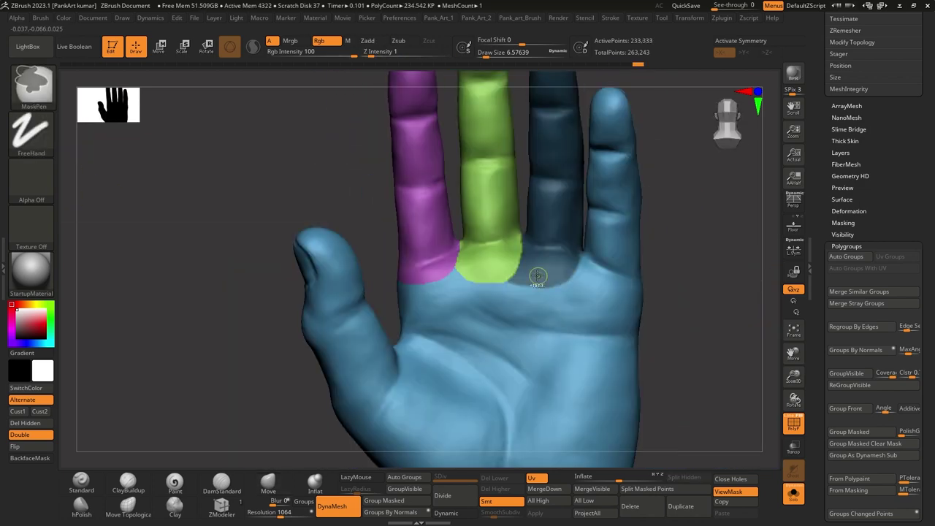
mouse_move(547, 311)
left_mouse_down()
mouse_move(511, 307)
mouse_move(549, 352)
mouse_move(667, 267)
mouse_move(493, 271)
mouse_move(422, 319)
left_mouse_up()
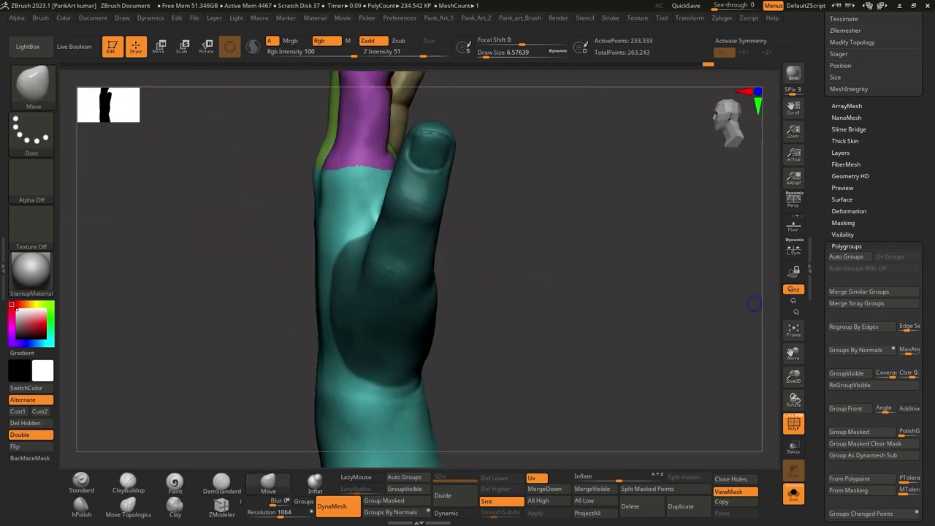
left_click_drag(454, 276, 538, 331)
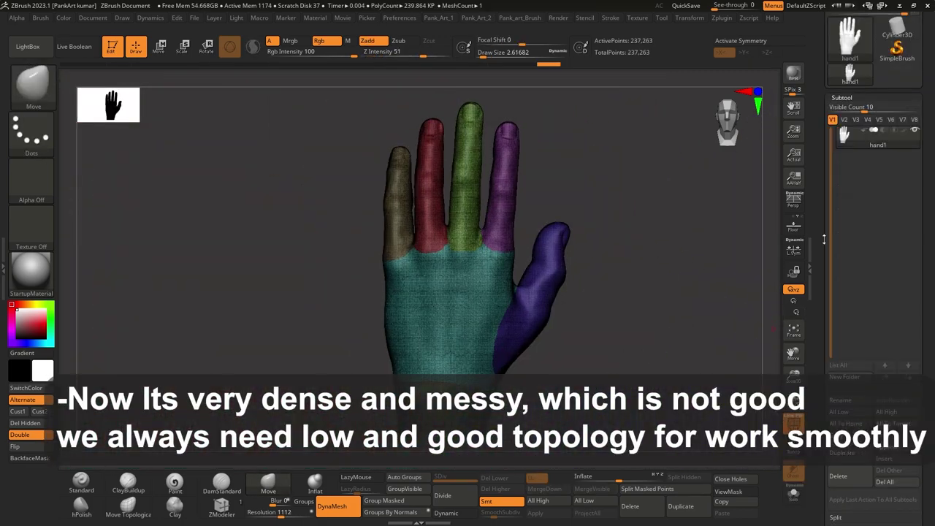
Duplicate the hand subtool and move the copy above the original.
left_click(847, 452)
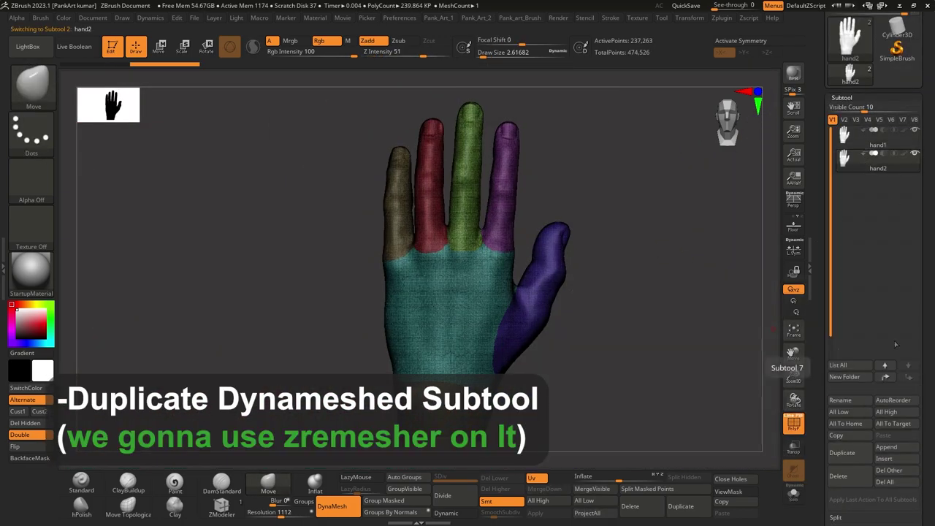
left_click(884, 364)
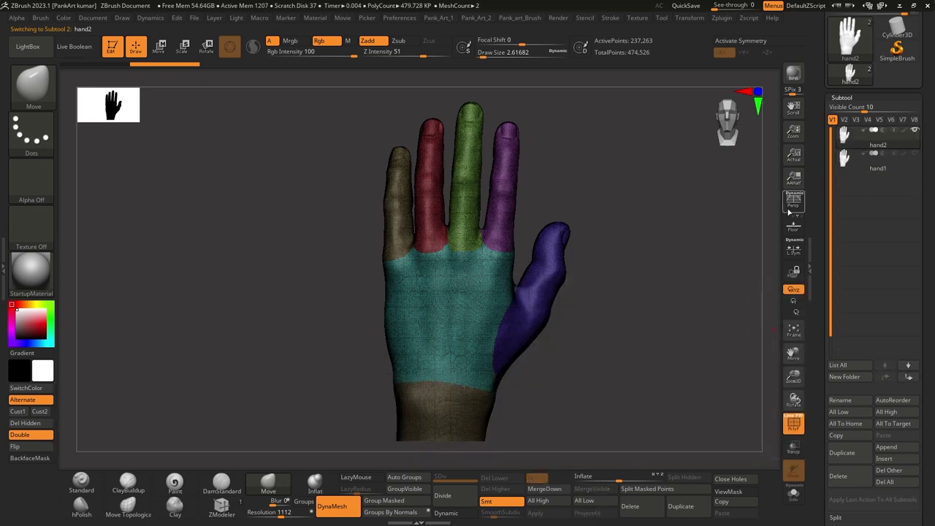
key("shift+f")
key("shift+f")
key("shift+f")
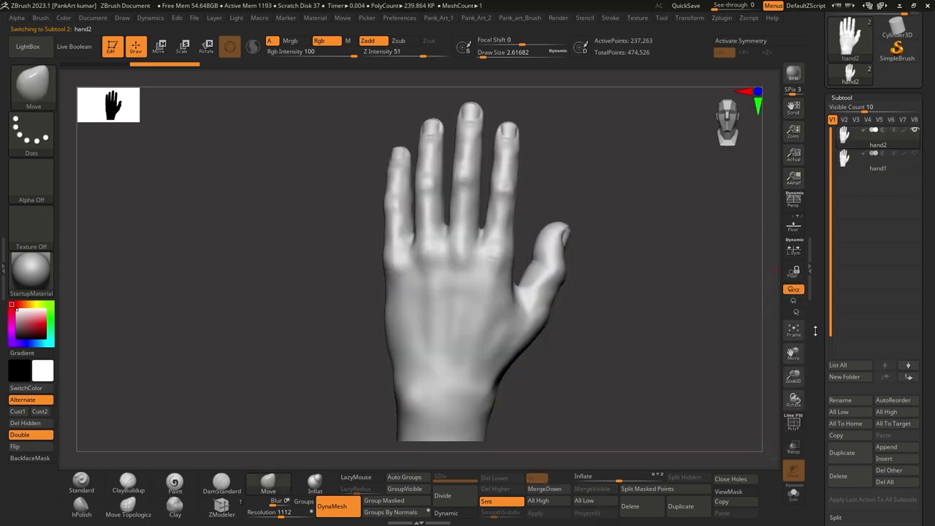
left_click_drag(815, 330, 825, 200)
ZRemesh the copy with KeepGroups on and Target Polygons Count 2.
left_click(844, 97)
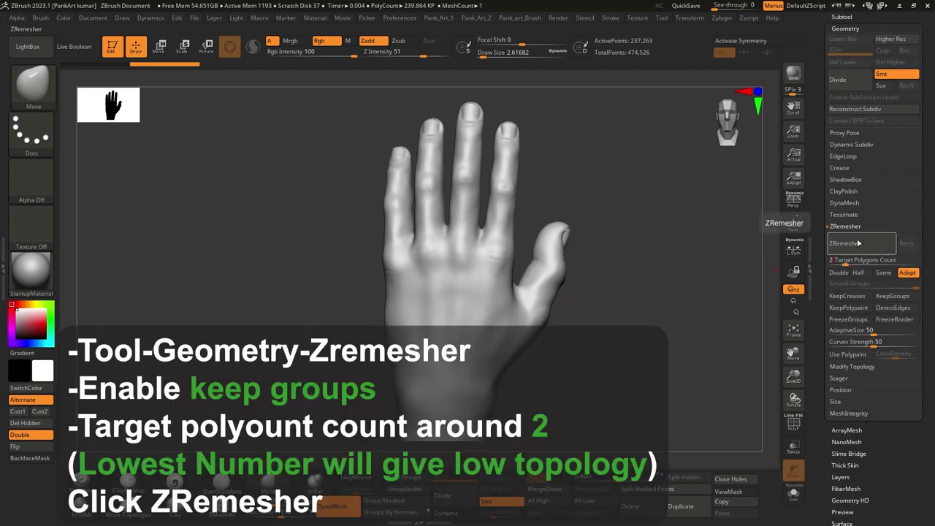
key("shift+f")
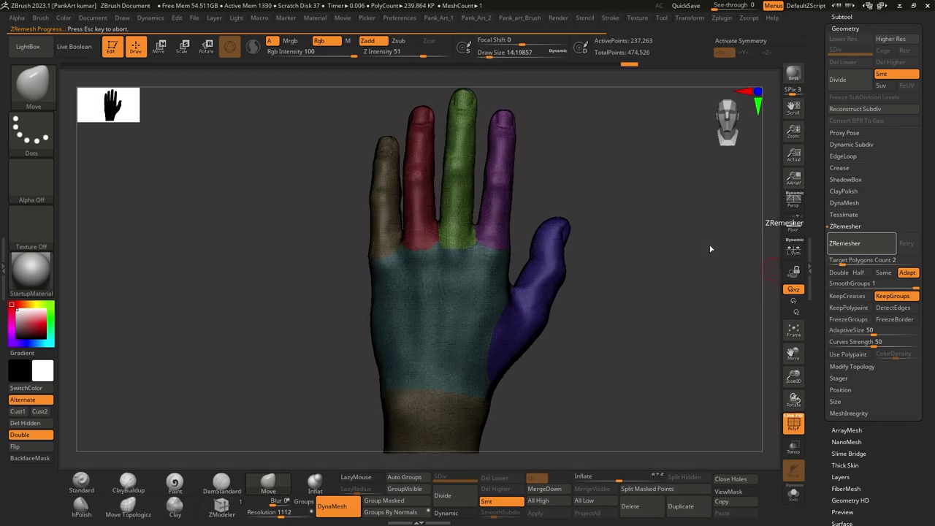
right_click_drag(495, 260, 396, 256)
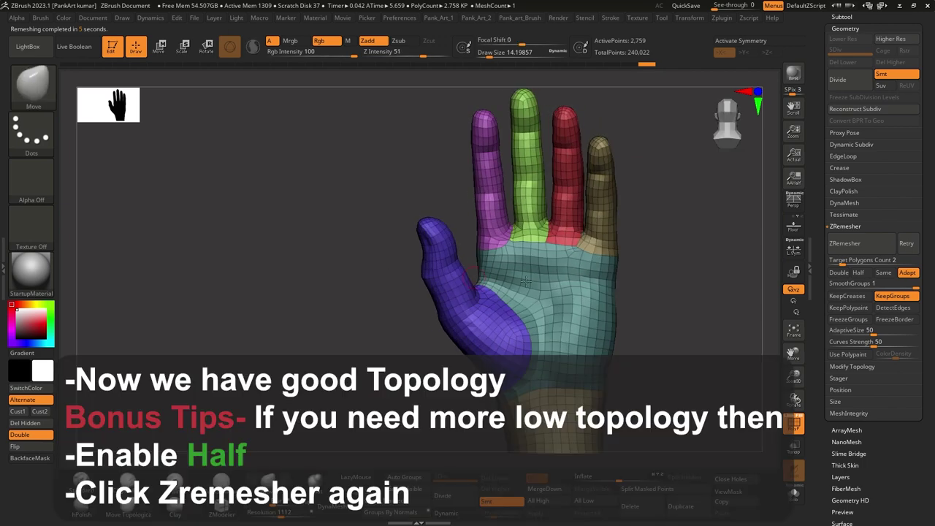
mouse_move(504, 261)
right_mouse_down("shift")
mouse_move(553, 271)
mouse_move(513, 285)
right_mouse_up("shift")
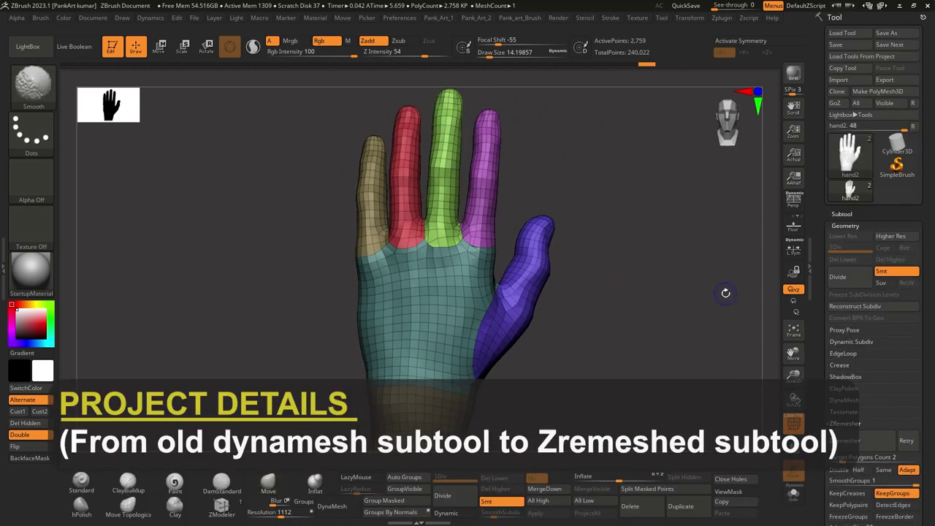
Select the remeshed hand subtool, subdivide it, and step back down one level.
left_click(897, 86)
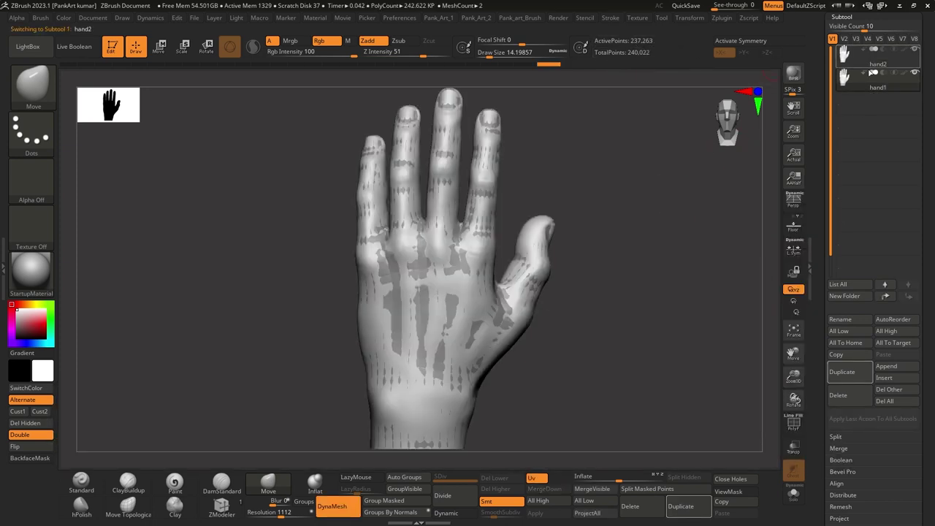
left_click(443, 496)
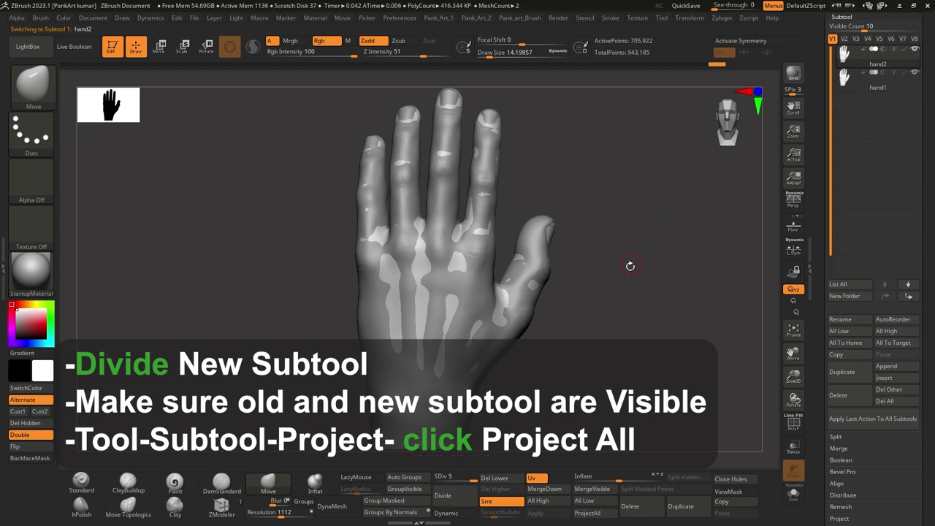
key("shift+d")
scroll(847, 292, "down", 5)
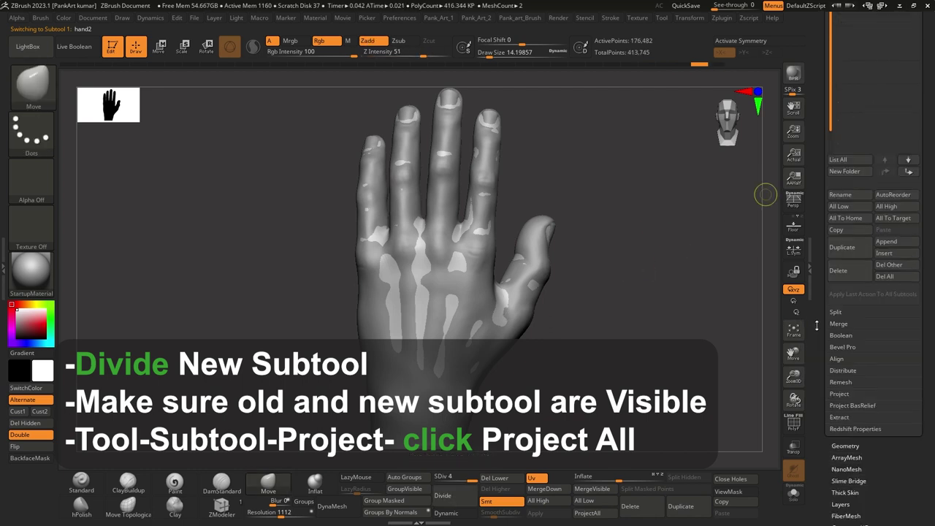
Project All the old hand's detail onto the remeshed hand and inspect it in Solo.
left_click(838, 301)
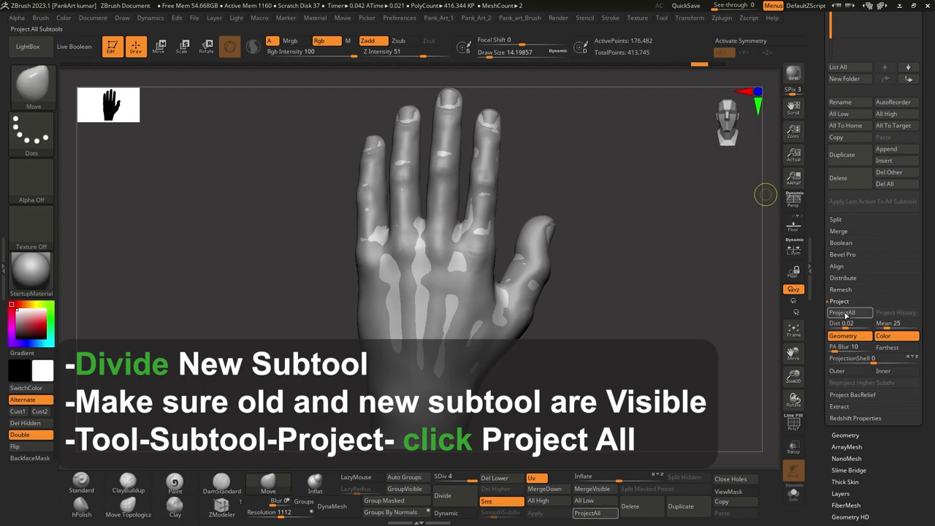
left_click(841, 323)
left_click(820, 218)
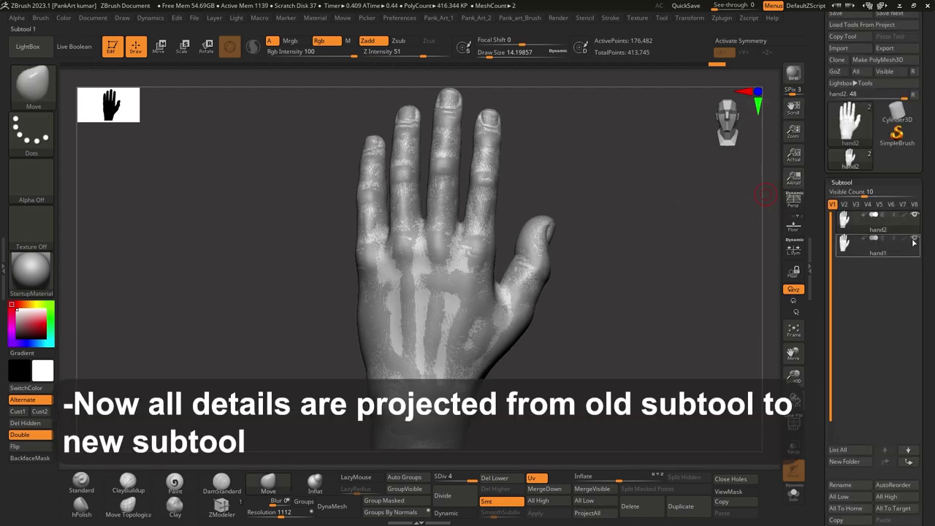
left_click(793, 494)
right_click_drag(512, 307, 526, 257, "ctrl")
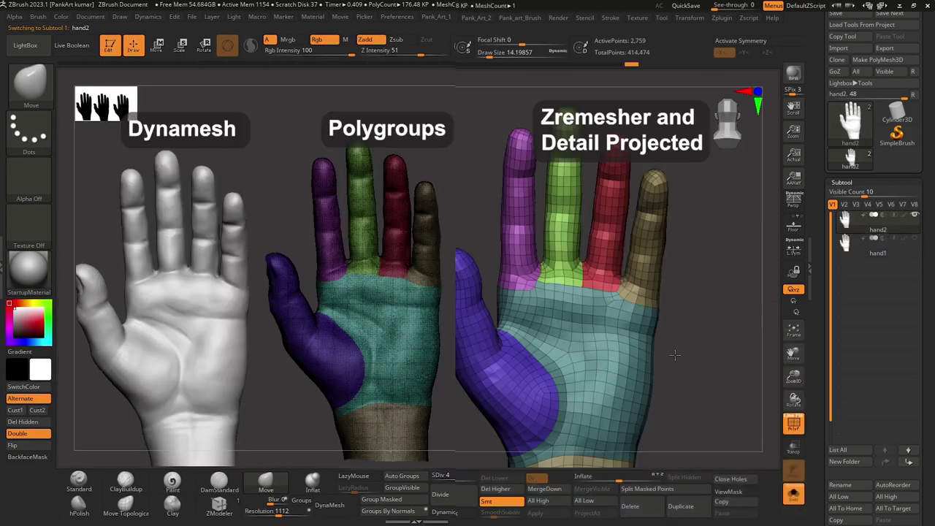
mouse_move(675, 355)
left_mouse_down()
mouse_move(720, 359)
mouse_move(471, 478)
left_mouse_up()
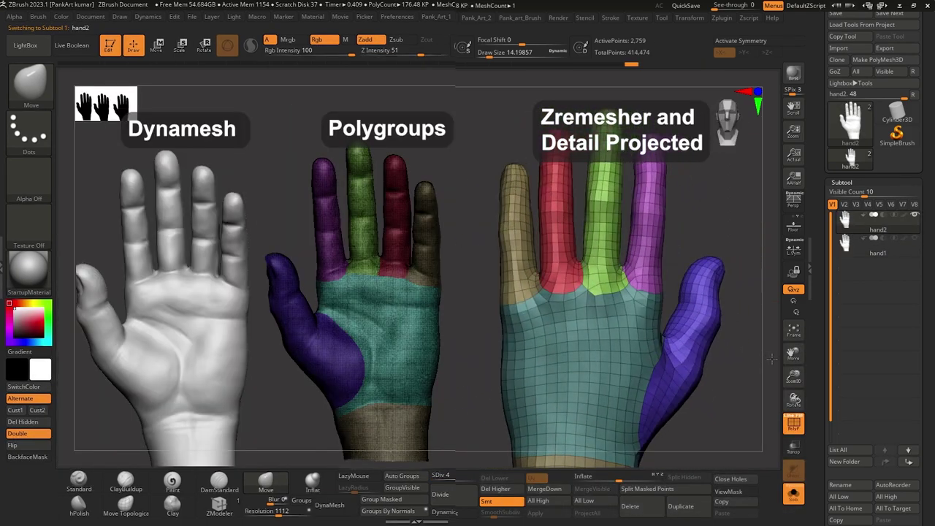
Raise the remeshed hand to its top subdivision level with PolyFrame off, viewing its back.
left_click(471, 478)
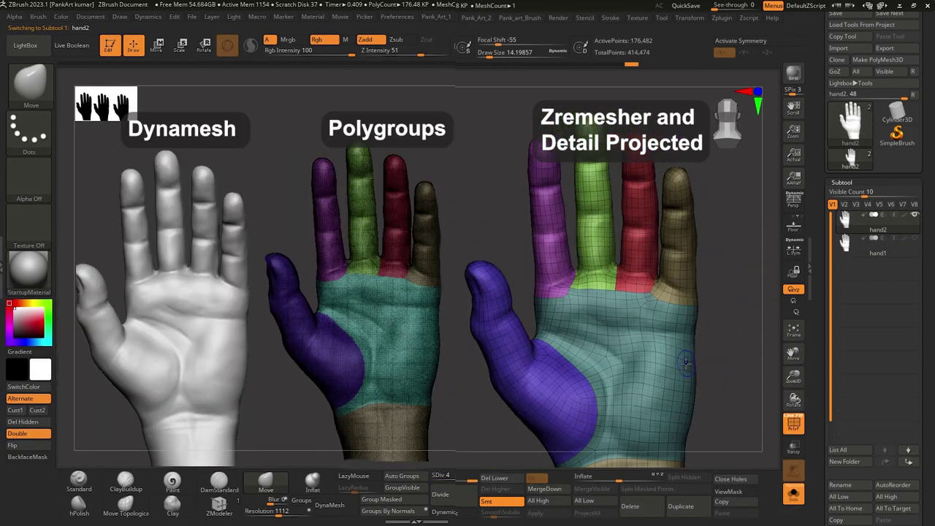
key("shift+f")
left_click_drag(617, 343, 641, 346)
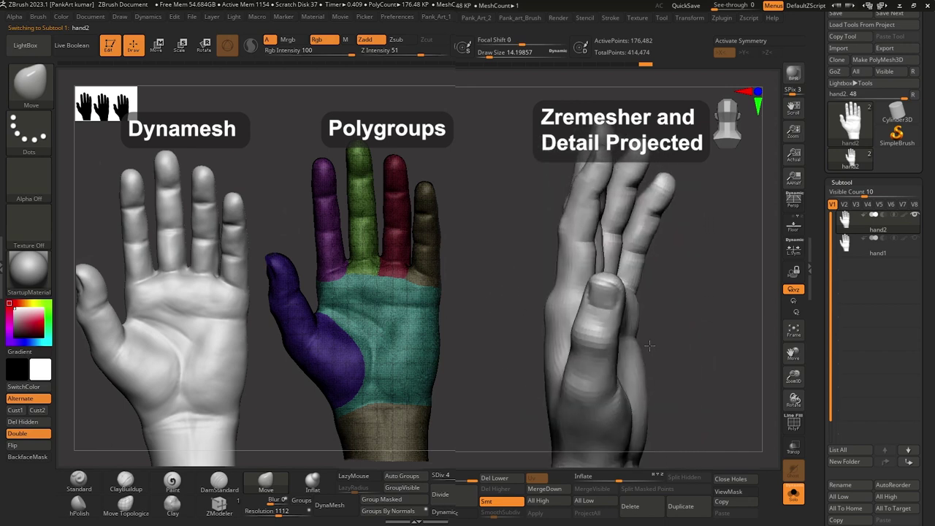
left_click_drag(533, 343, 679, 362)
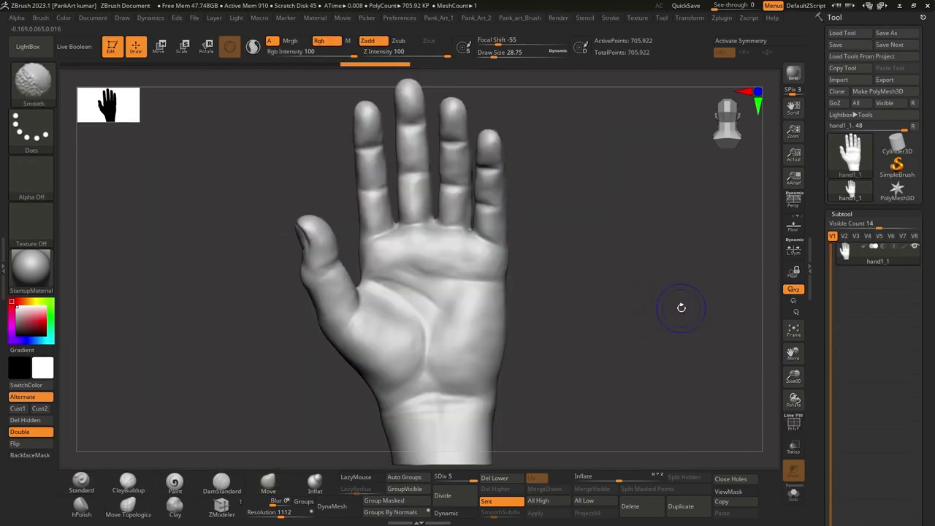
Drop the hand to SDiv 1 with PolyFrame on and create a UV Master Work On Clone copy.
left_click_drag(464, 478, 435, 478)
key("shift+f")
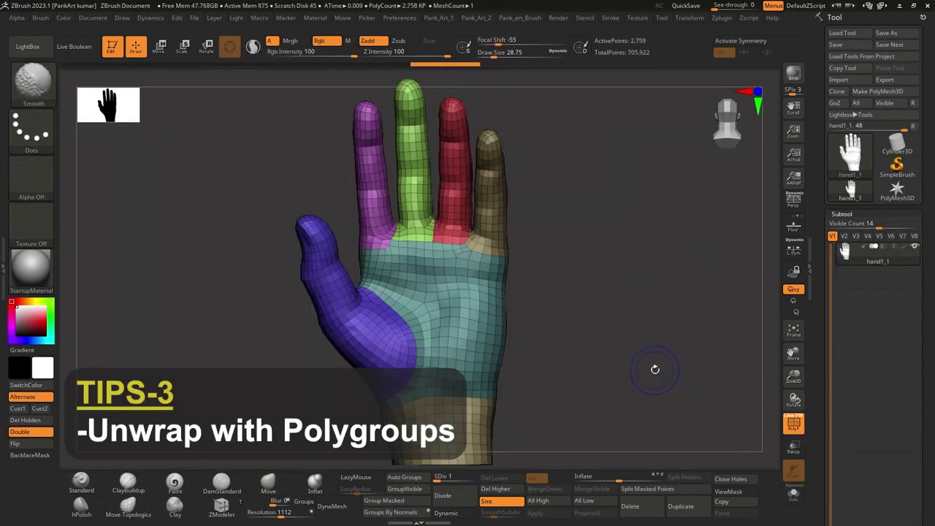
left_click(722, 19)
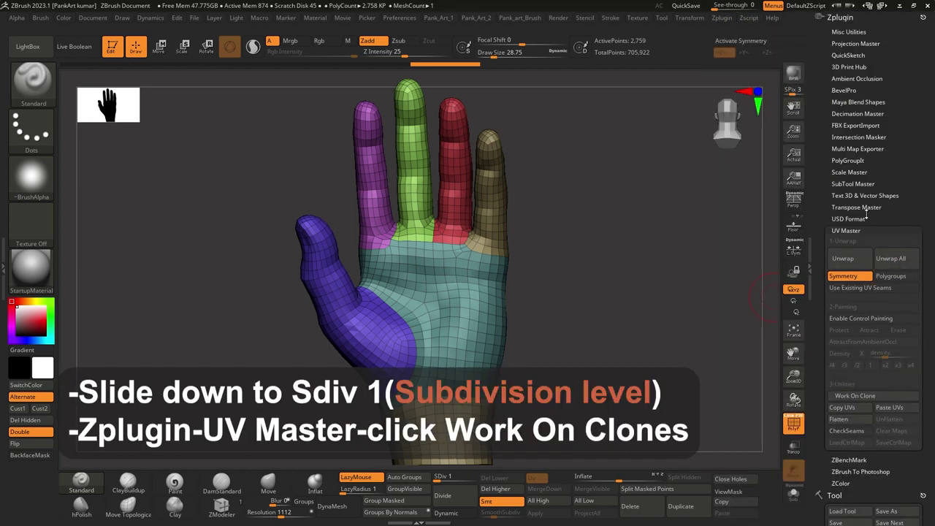
left_click_drag(824, 324, 825, 140)
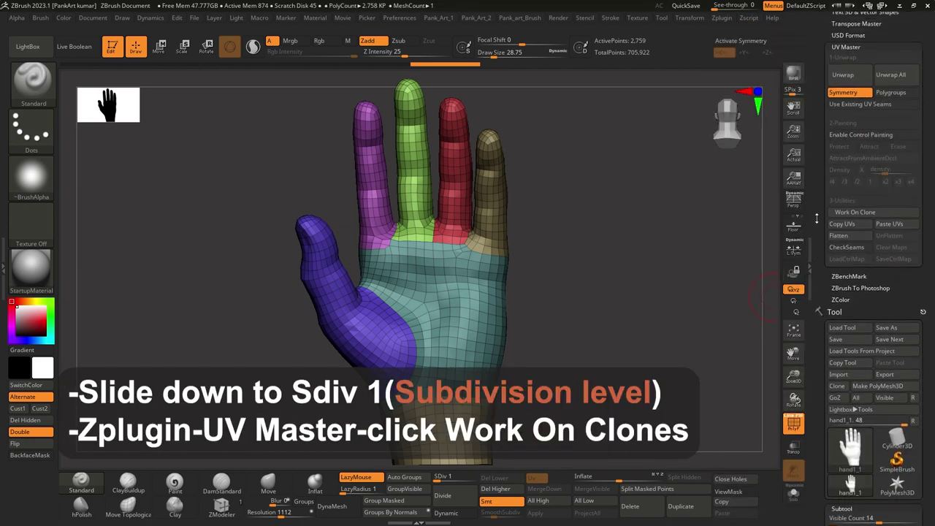
left_click(854, 213)
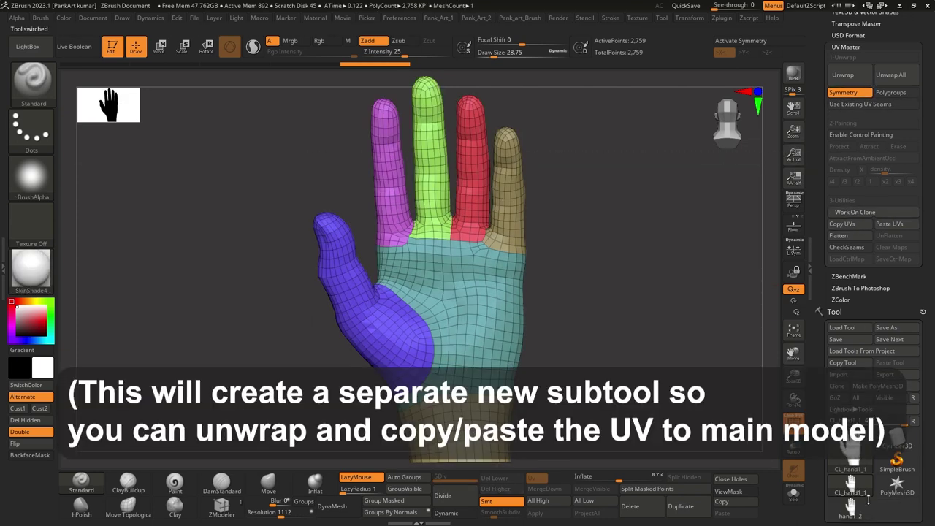
left_click(855, 494)
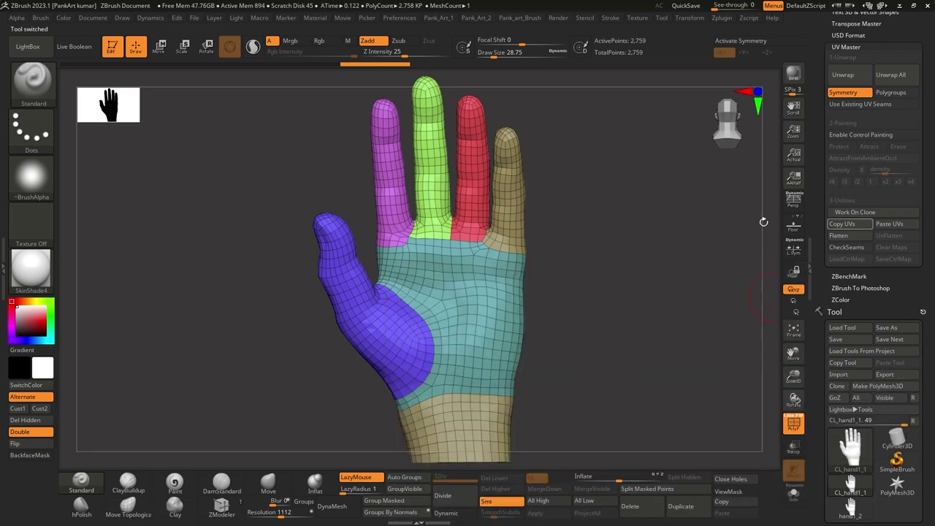
In UV Master, enable Polygroups, turn Symmetry off, and Unwrap the clone hand.
mouse_move(824, 378)
left_mouse_down()
mouse_move(821, 290)
mouse_move(862, 329)
left_mouse_up()
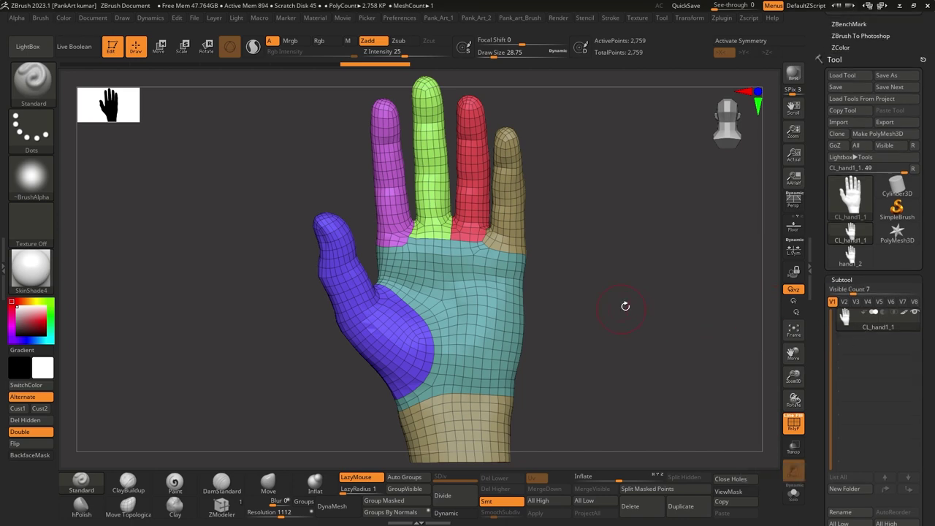
left_click(721, 18)
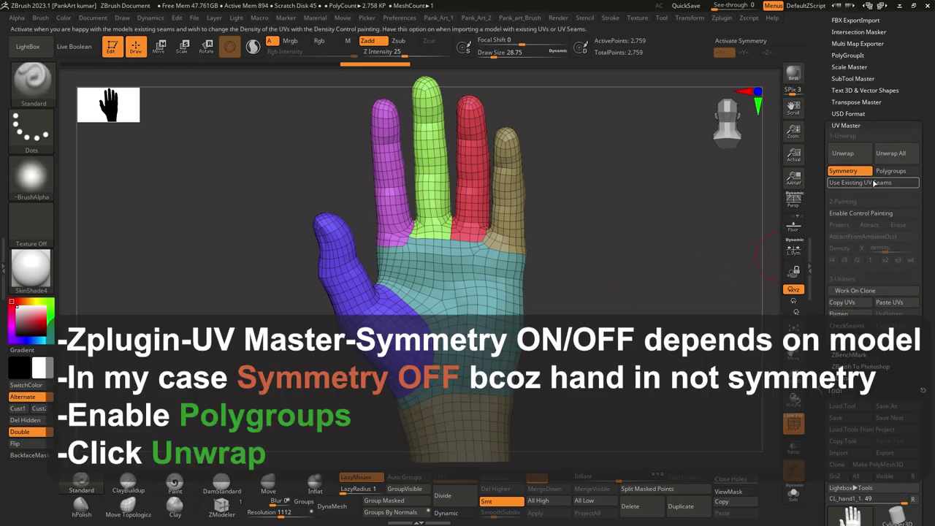
left_click(891, 171)
left_click(834, 173)
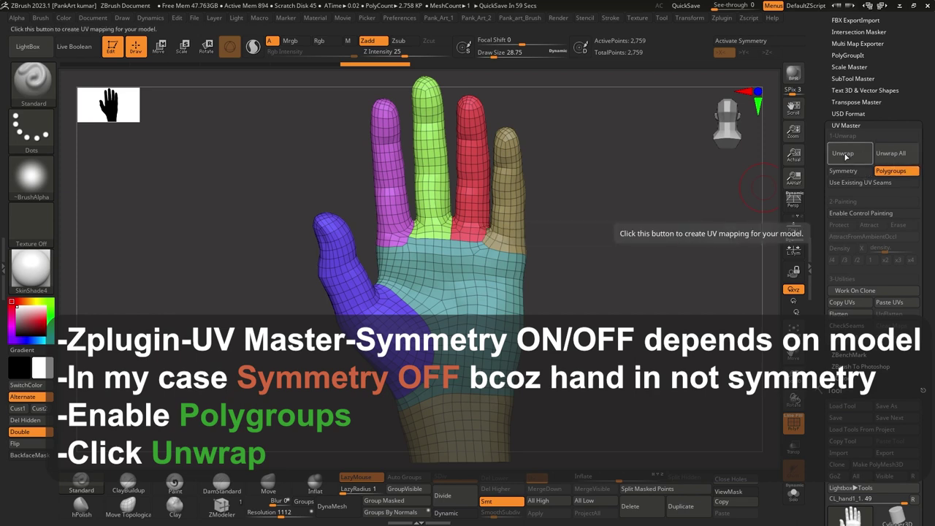
left_click(843, 153)
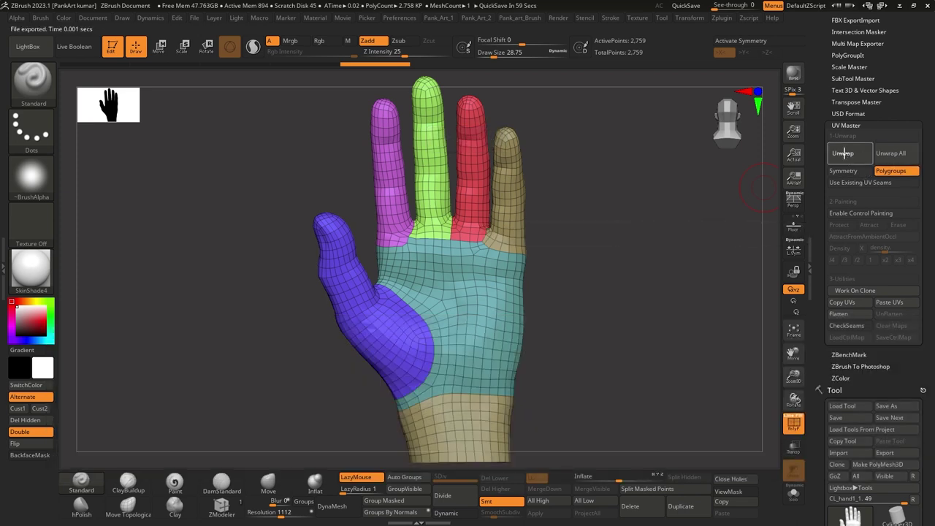
Flatten the clone's UV islands and switch to the Move gizmo.
left_click(838, 313)
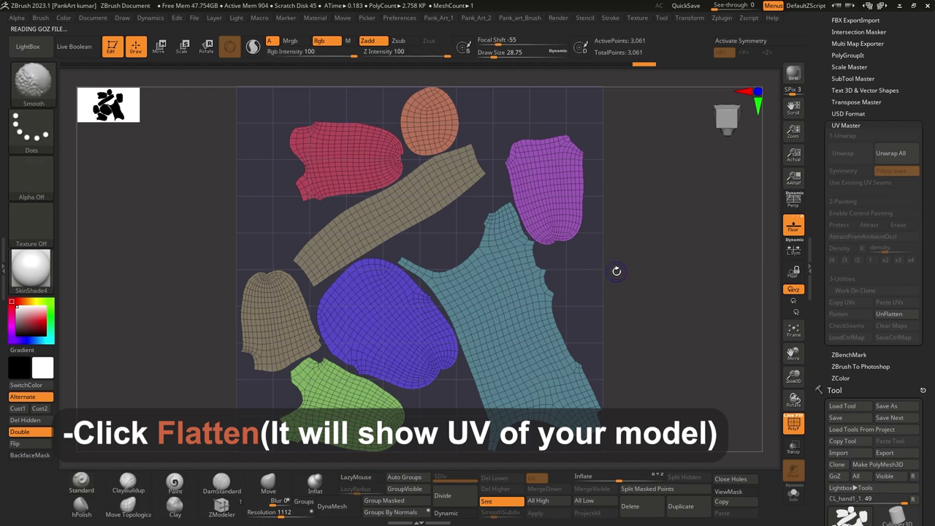
left_click_drag(663, 290, 668, 279, "alt")
key("w")
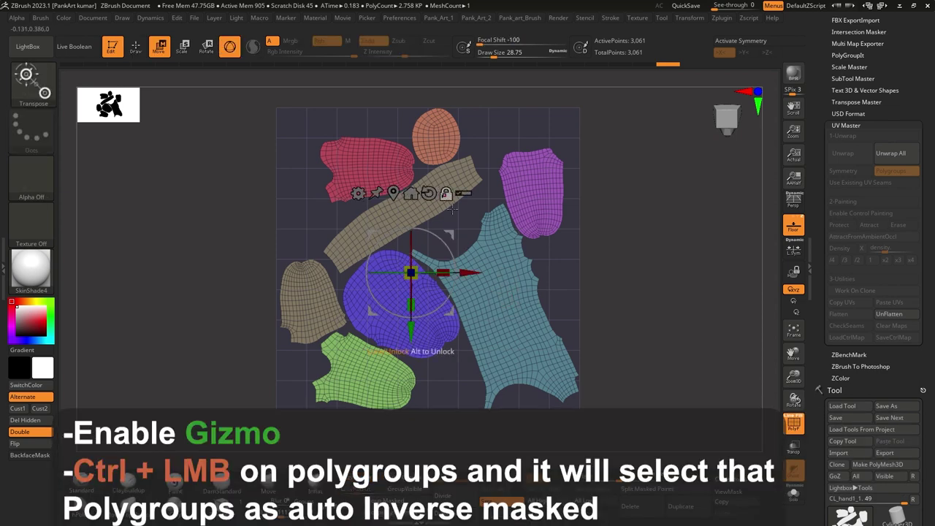
left_click(507, 321, "ctrl")
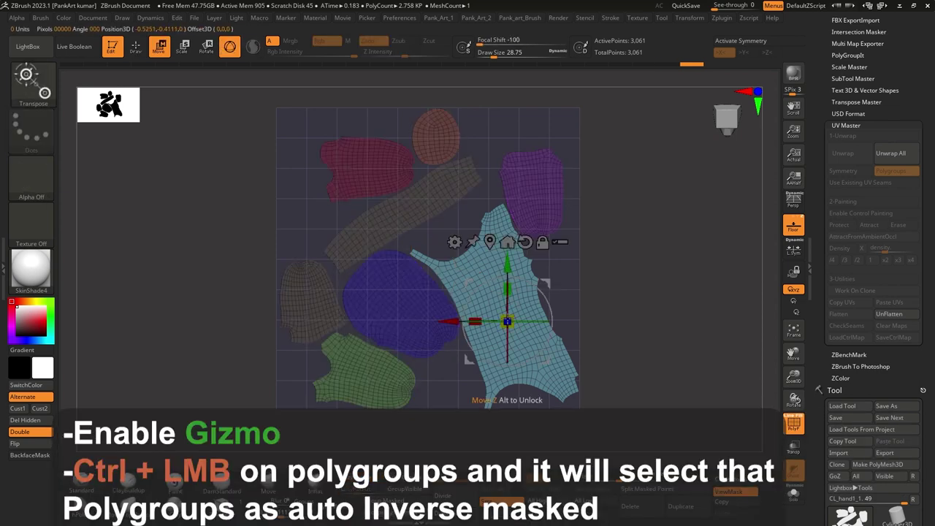
key("shift+f")
key("shift+f")
key("shift+f")
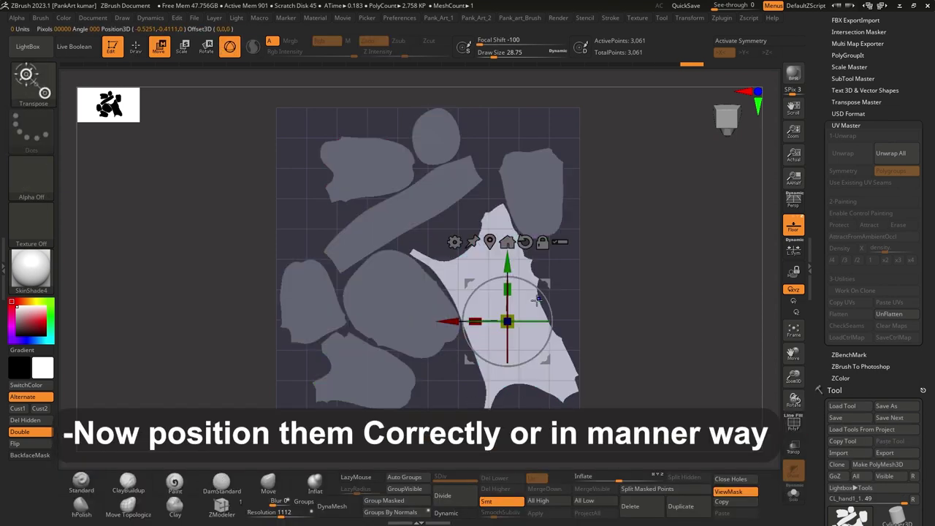
key("shift+f")
key("shift+f")
key("shift+f")
key("shift+f")
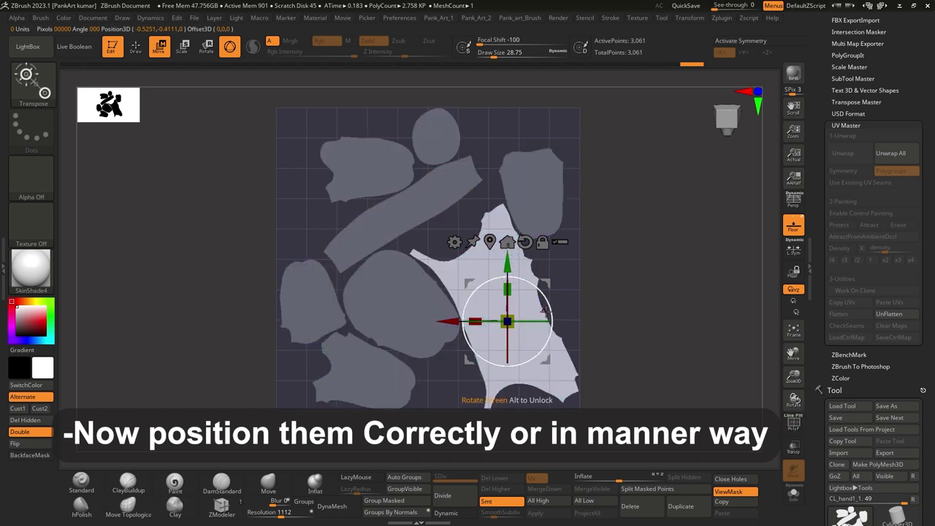
Rotate the large island about 65° to the lower right, and reposition the round and tapered islands.
left_click_drag(538, 298, 511, 241)
left_click_drag(548, 282, 630, 333)
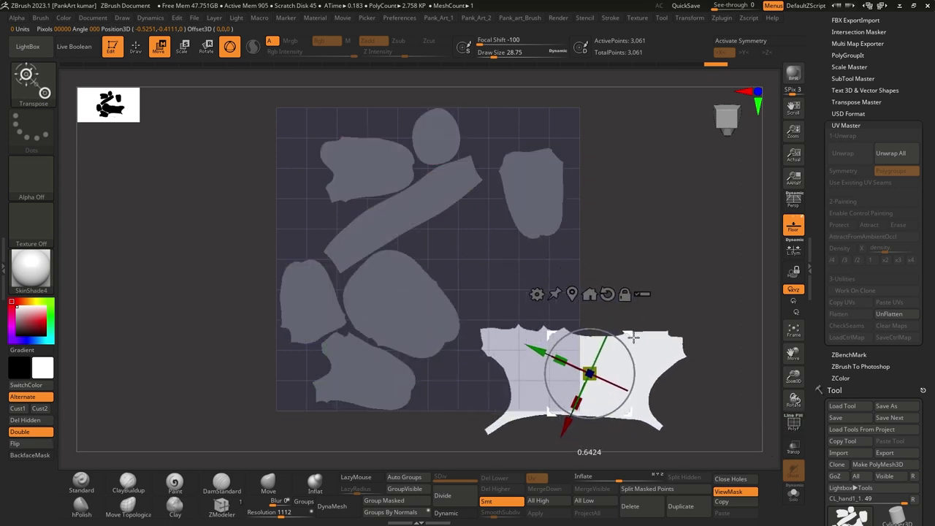
left_click(402, 303, "ctrl")
mouse_move(445, 269)
left_mouse_down()
mouse_move(513, 265)
mouse_move(661, 223)
left_mouse_up()
left_click(533, 193, "ctrl")
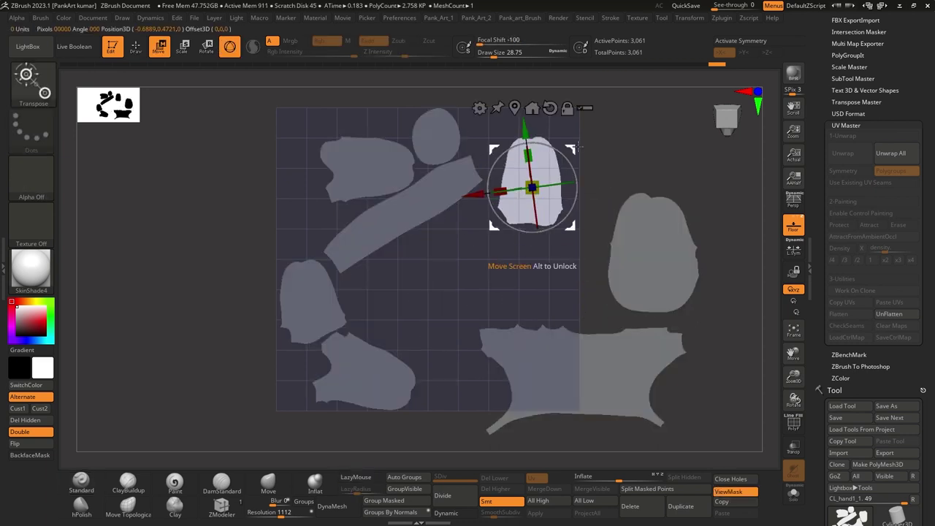
mouse_move(576, 146)
left_mouse_down()
mouse_move(420, 149)
mouse_move(528, 230)
left_mouse_up()
key("q")
Move the lower-left island toward the middle and rotate the long strip to the bottom.
left_click(307, 307, "ctrl")
key("w")
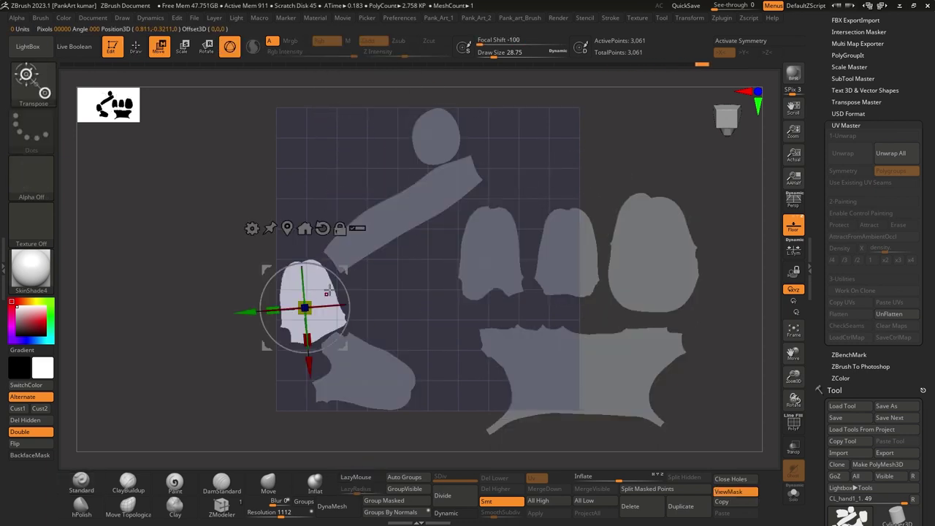
mouse_move(302, 309)
left_mouse_down()
mouse_move(409, 270)
mouse_move(532, 397)
left_mouse_up()
key("q")
key("w")
left_click(382, 212, "ctrl")
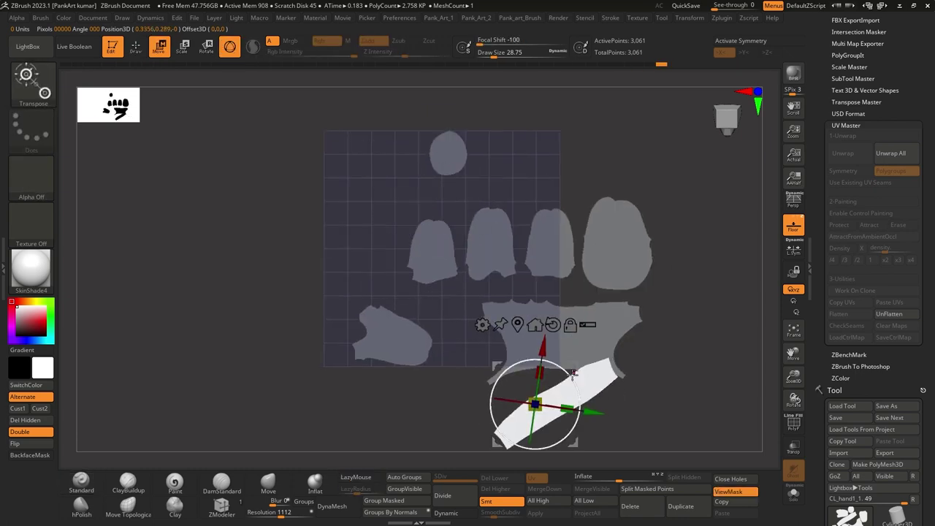
left_click_drag(507, 253, 392, 338)
key("q")
Line up two more finger islands into the finger row.
left_click(433, 248, "ctrl")
key("w")
left_click_drag(433, 249, 375, 238)
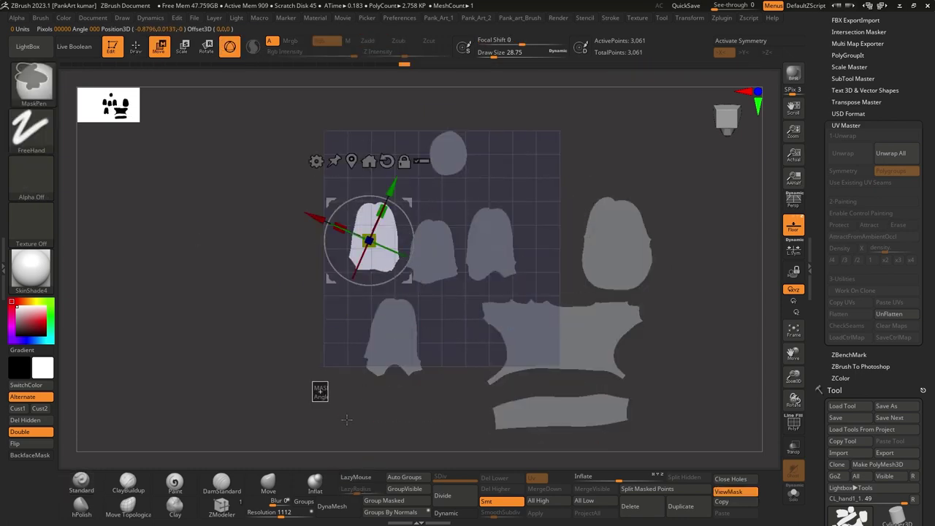
key("q")
left_click(402, 354, "ctrl")
key("w")
left_click_drag(401, 354, 433, 248)
Move the small oval island down, clear the mask, and shrink all islands inside the UV grid.
left_click(374, 237, "ctrl")
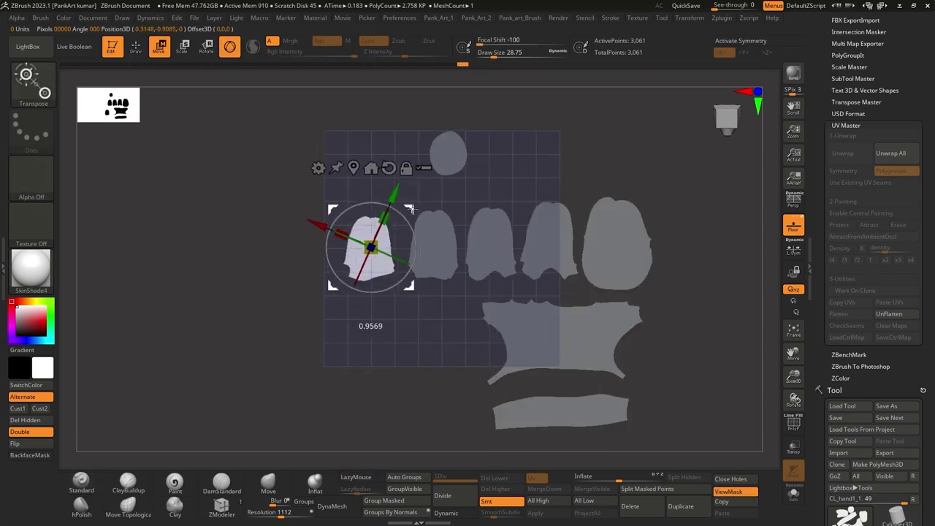
key("q")
left_click(448, 153, "ctrl")
key("w")
left_click_drag(451, 164, 480, 369)
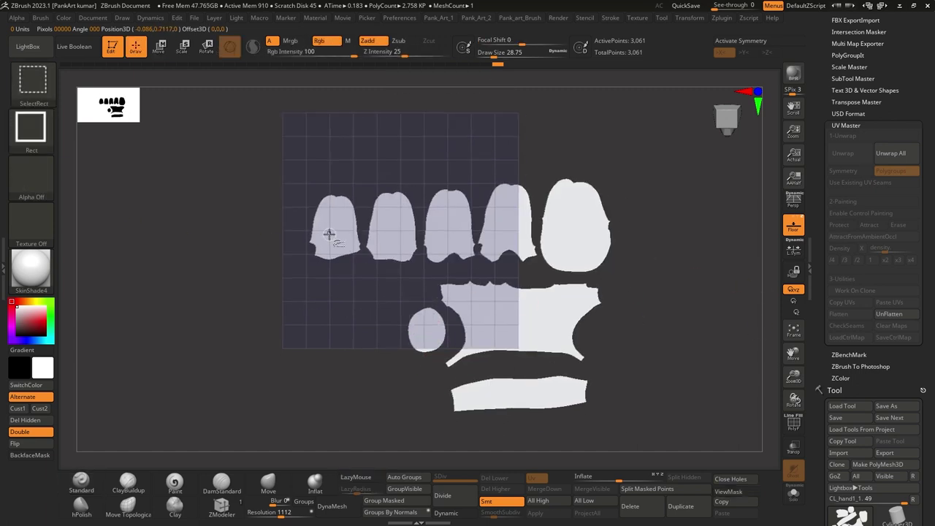
left_click(459, 226)
key("q")
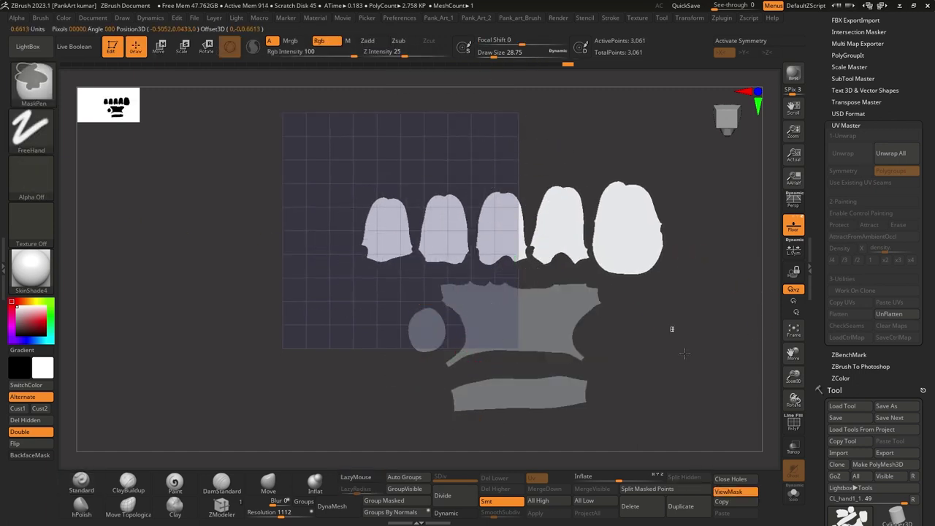
left_click(511, 334, "ctrl")
key("w")
scroll(411, 249, "down", 2)
left_click_drag(411, 250, 451, 226)
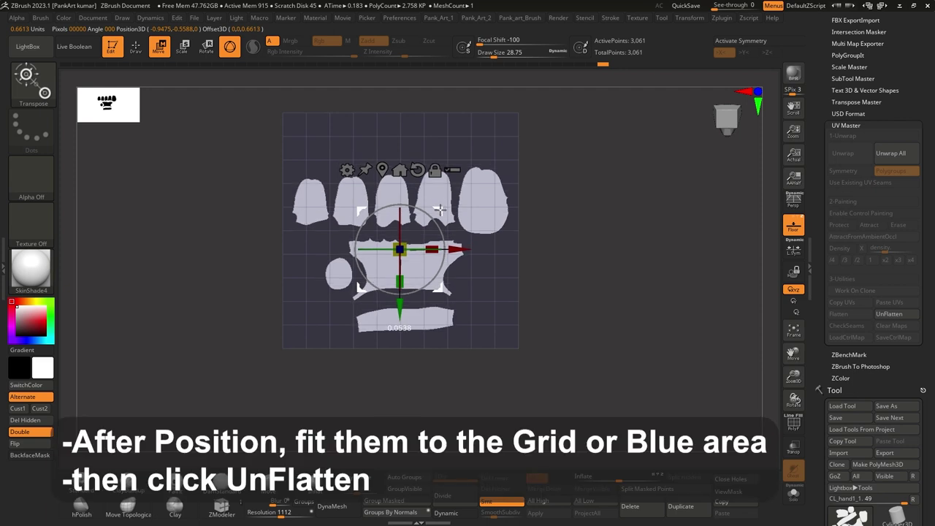
UnFlatten the clone back into the 3D hand and Copy its UVs.
key("q")
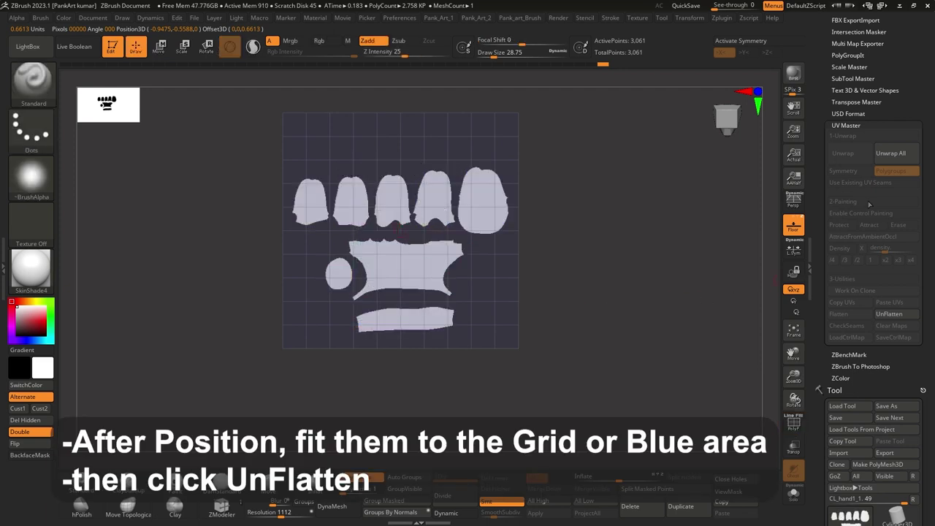
left_click(888, 313)
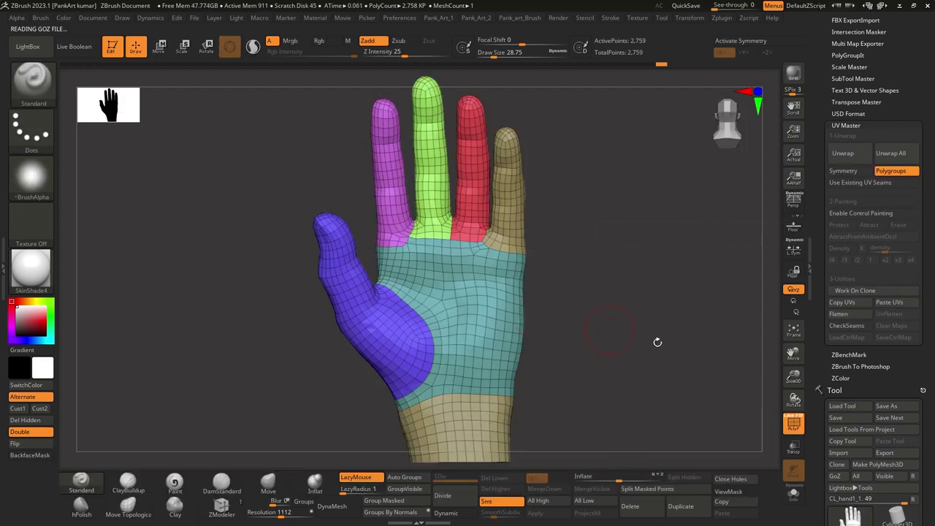
scroll(818, 423, "down", 5)
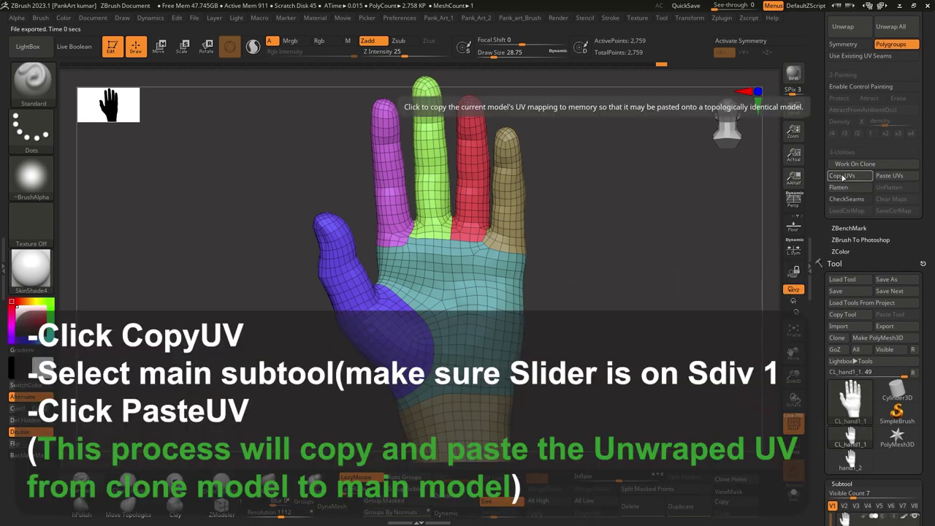
left_click(843, 177)
Paste the copied UVs onto the main hand tool hand1_2 at subdivision level 1.
scroll(850, 277, "down", 5)
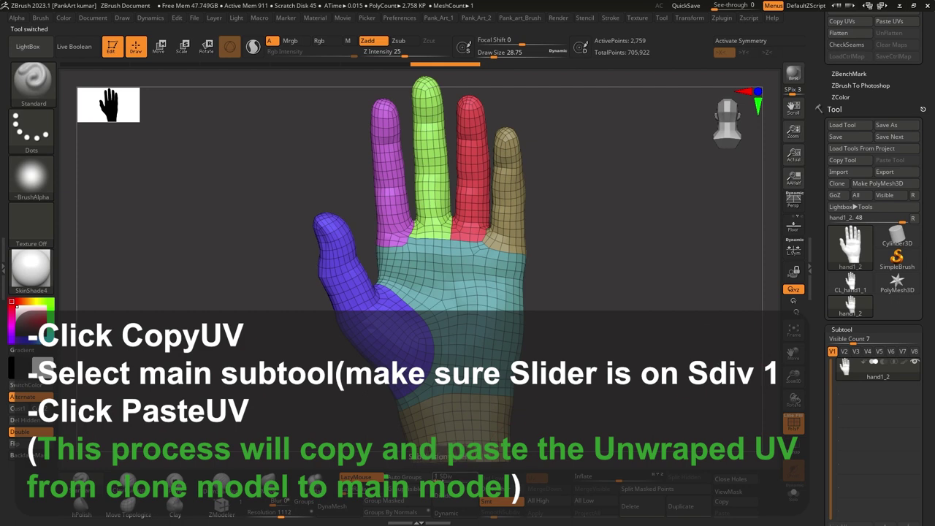
scroll(823, 76, "up", 5)
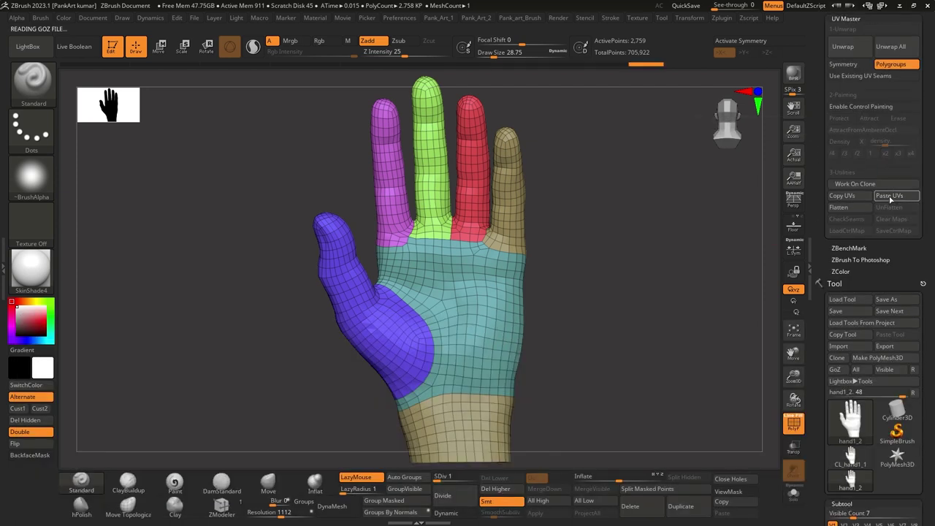
scroll(834, 334, "down", 5)
key("shift+f")
key("shift+f")
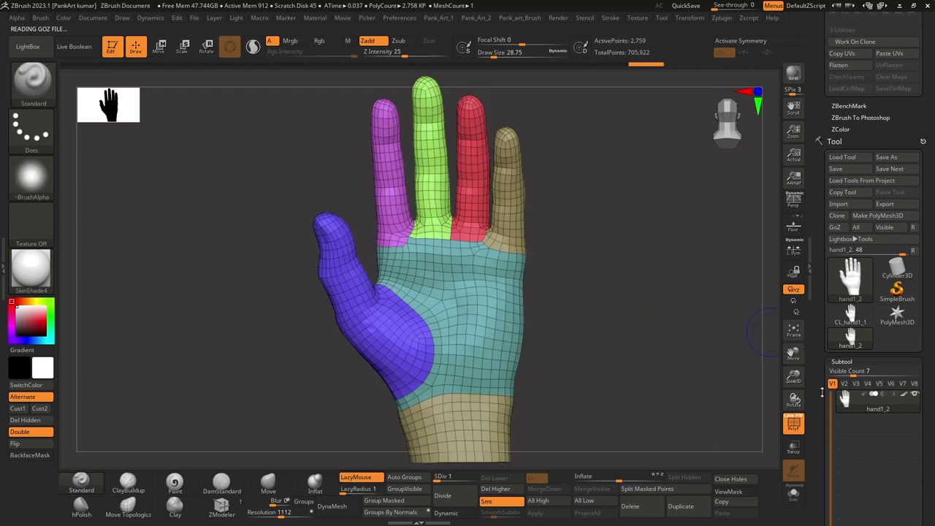
scroll(810, 301, "down", 8)
scroll(811, 301, "down", 10)
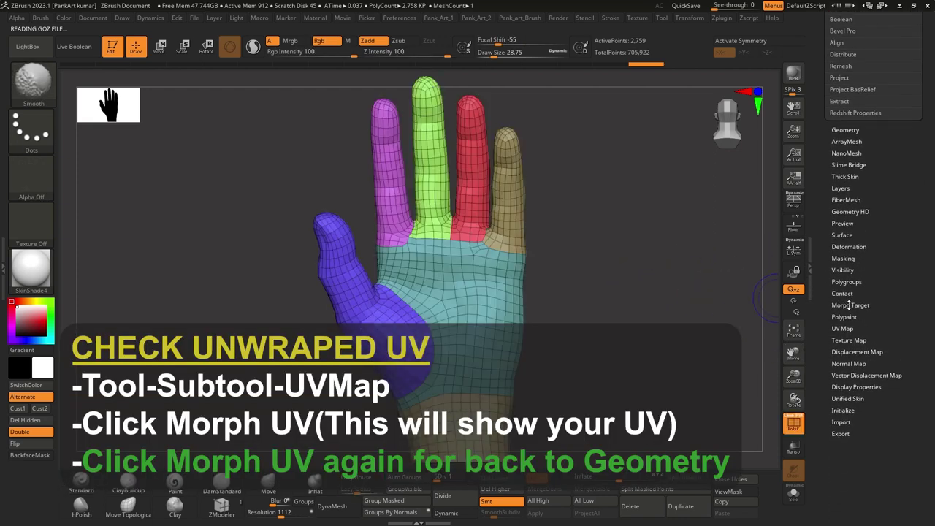
Morph the hand into its flat UV layout, inspect the UV islands, then morph it back to 3D.
left_click(843, 328)
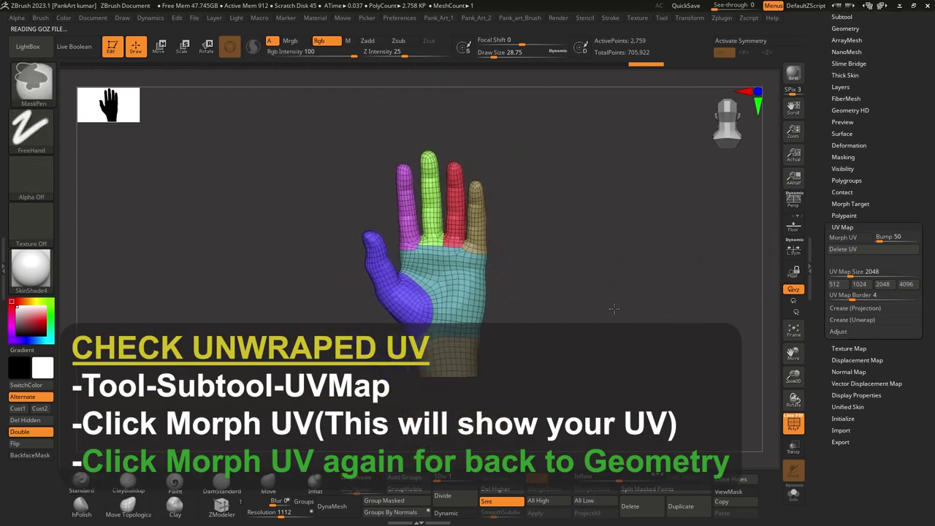
key("shift+f")
left_click_drag(666, 277, 675, 286)
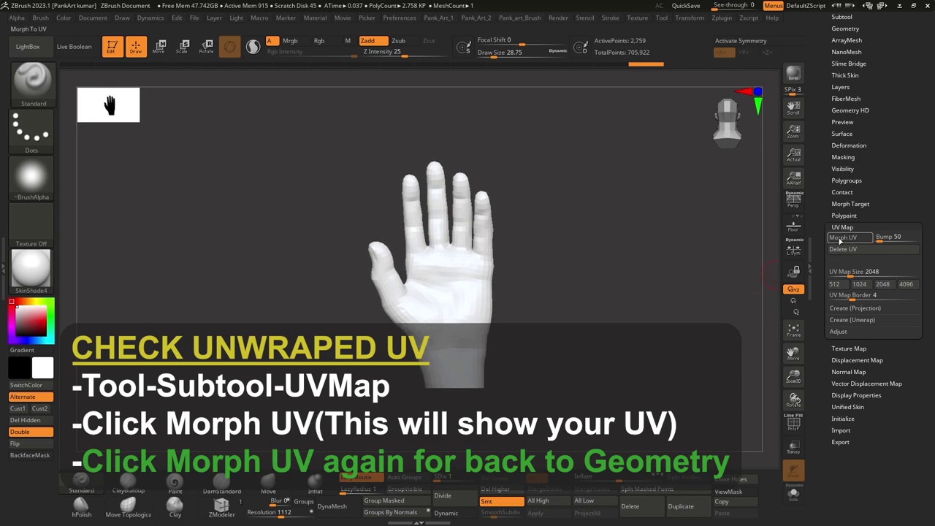
left_click(841, 237)
mouse_move(689, 284)
left_mouse_down()
mouse_move(515, 287)
mouse_move(559, 285)
left_mouse_up()
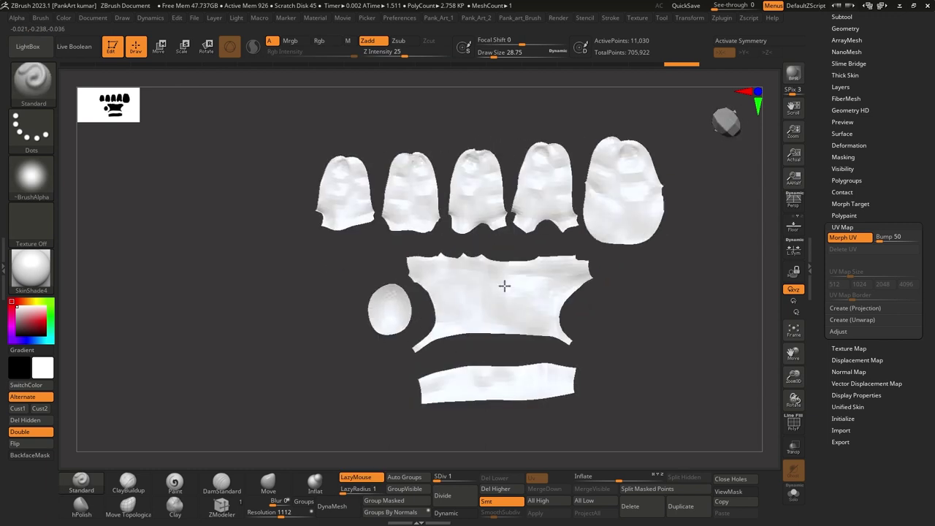
left_click(845, 238)
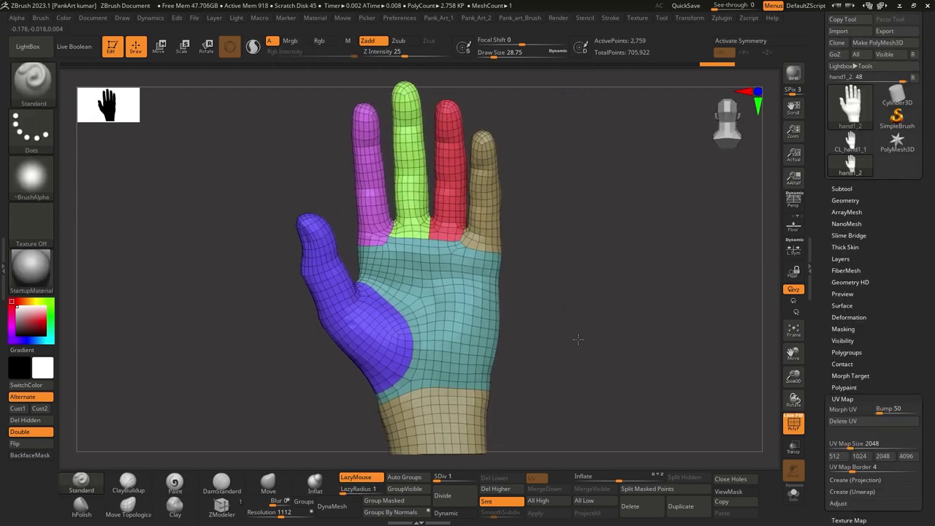
Raise the hand to its highest subdivision level with the SDiv slider.
key("shift+f")
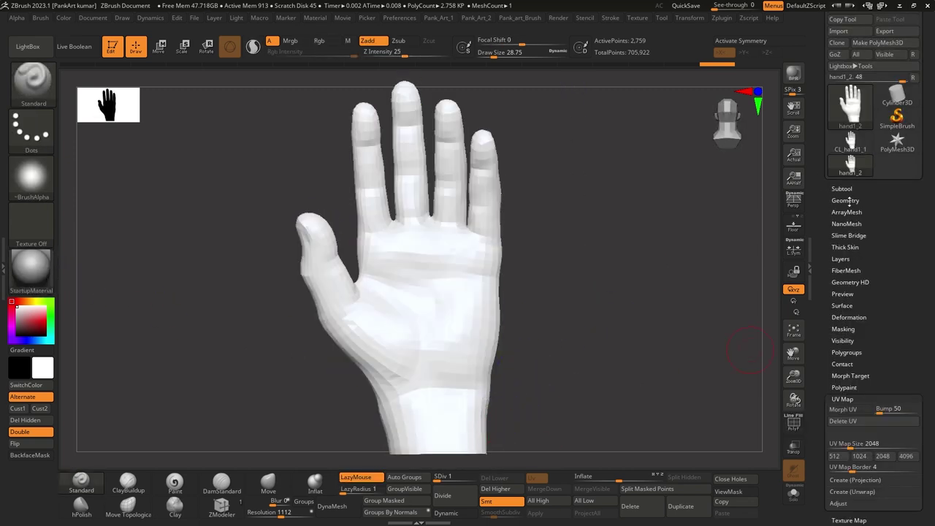
left_click(842, 189)
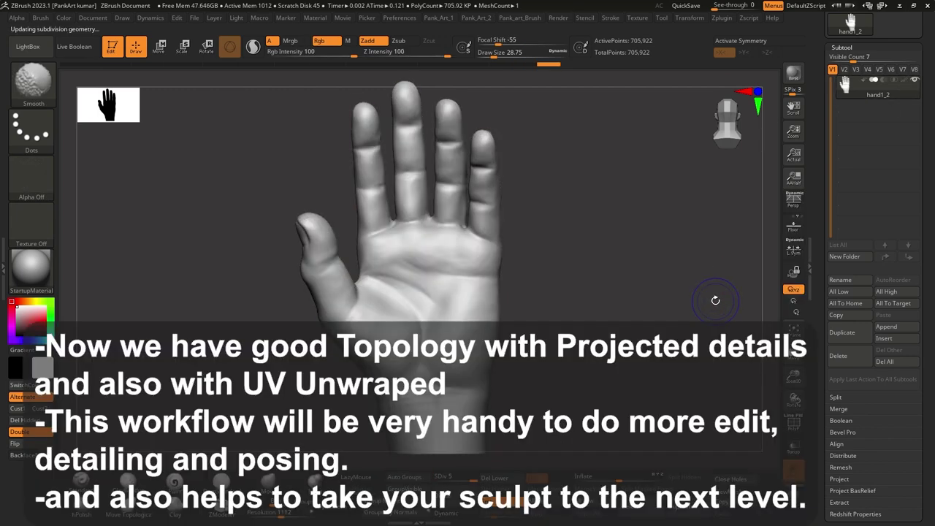
left_click_drag(713, 298, 612, 321)
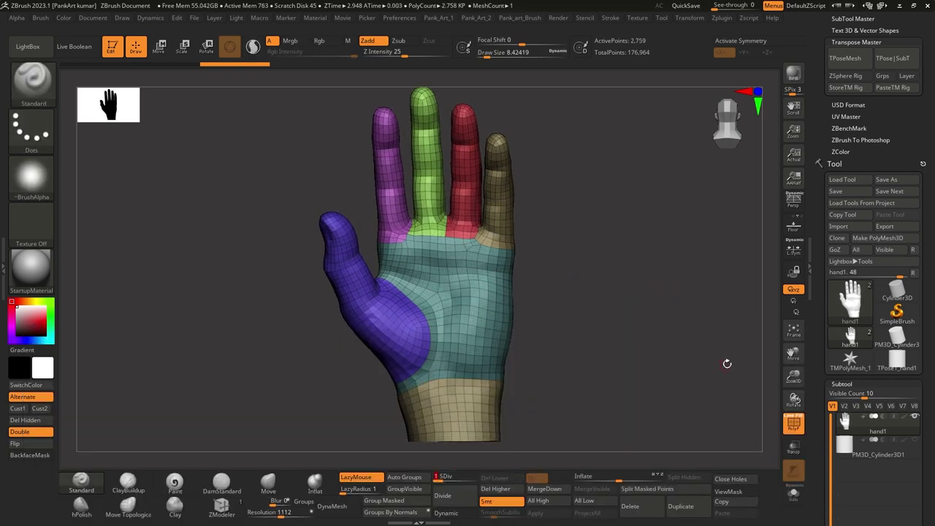
Isolate the green finger, tan finger and palm polygroups in turn, restoring the whole hand between.
key("shift+f")
key("shift+f")
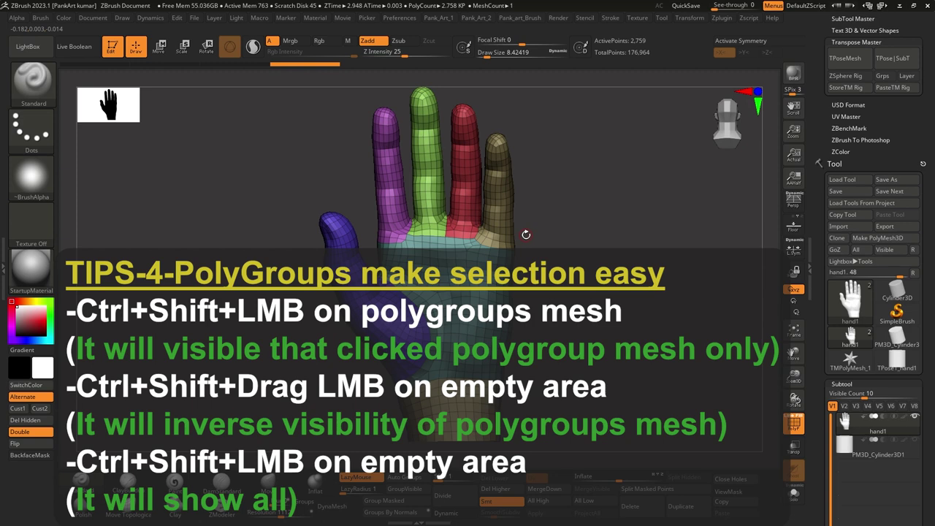
right_click_drag(470, 231, 507, 179)
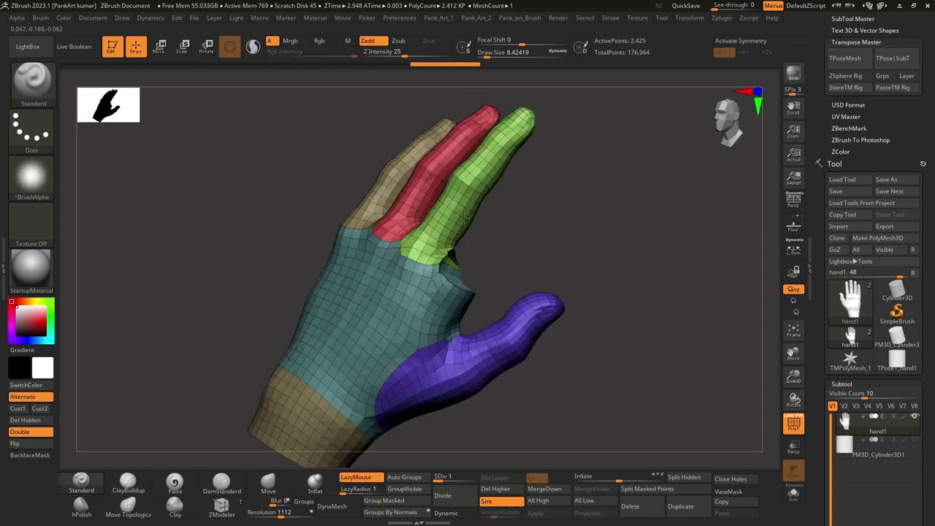
left_click(463, 217, "ctrl+alt+shift")
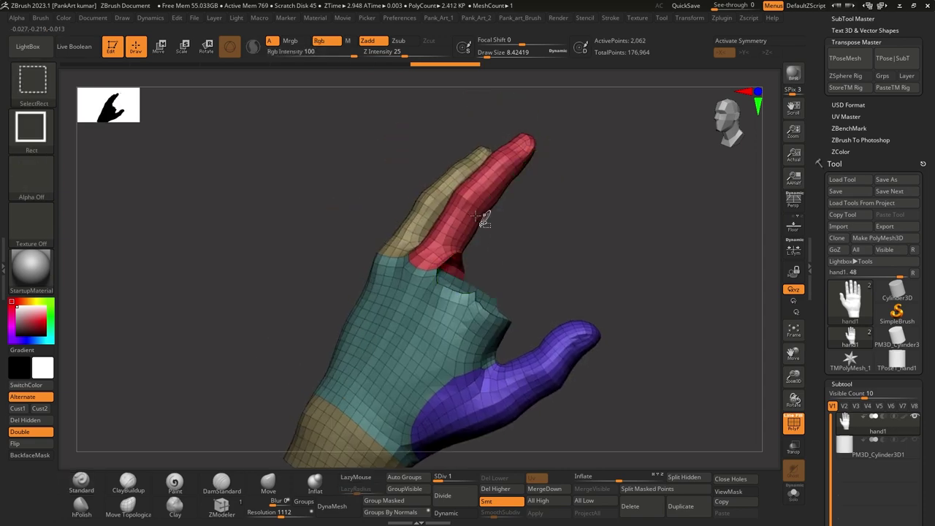
left_click(422, 210, "ctrl+alt+shift")
left_click(636, 285, "ctrl+shift")
mouse_move(636, 285)
left_mouse_down()
mouse_move(567, 202)
mouse_move(381, 260)
left_mouse_up()
left_click(381, 261, "ctrl+shift")
left_click(616, 265, "ctrl+shift")
Isolate the wrist and then the thumb polygroup, showing the full hand after each.
left_click(311, 381, "ctrl+shift")
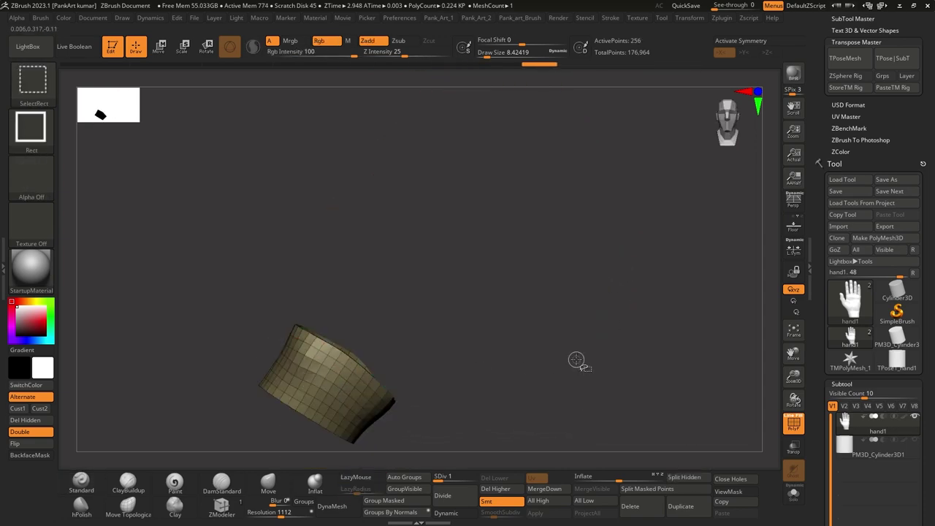
left_click(578, 361, "ctrl+shift")
left_click_drag(578, 361, 536, 310)
left_click(537, 308, "ctrl+shift")
left_click(626, 324, "ctrl+shift")
Isolate the index finger polygroup and frame it large and horizontal in the view.
mouse_move(626, 323)
left_mouse_down()
mouse_move(626, 340)
mouse_move(660, 315)
mouse_move(473, 270)
left_mouse_up()
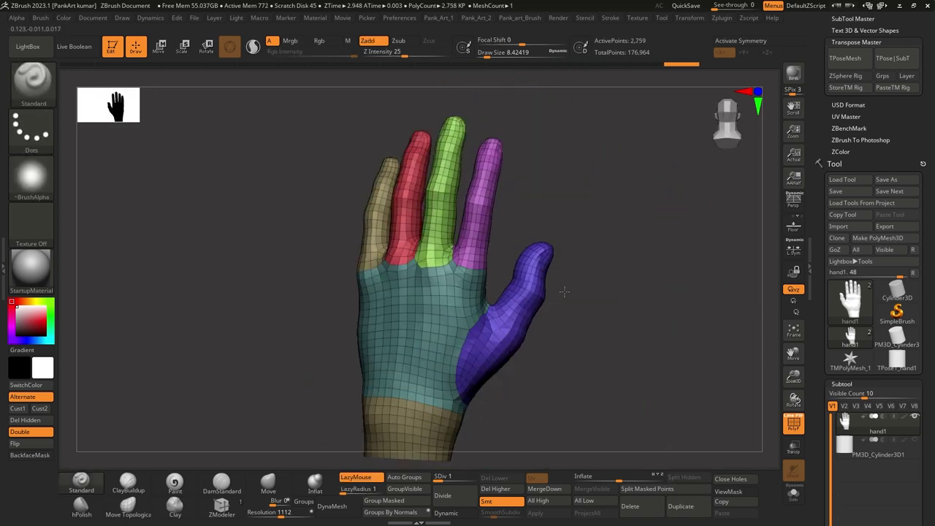
left_click(433, 178, "ctrl+shift")
mouse_move(428, 188)
left_mouse_down()
mouse_move(667, 250)
mouse_move(473, 321)
left_mouse_up()
key("shift+f")
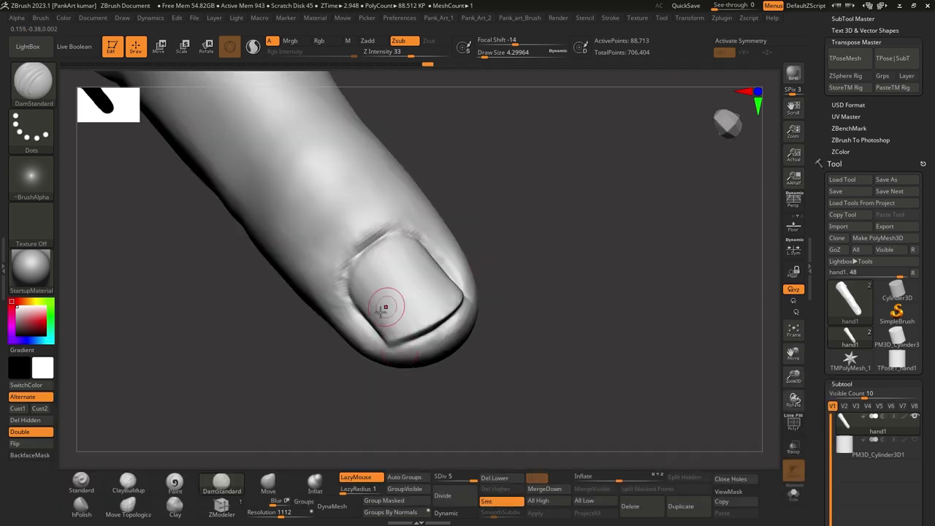
Shape the fingertip and nail with the Move brush, orbiting around the fingertip.
key("space")
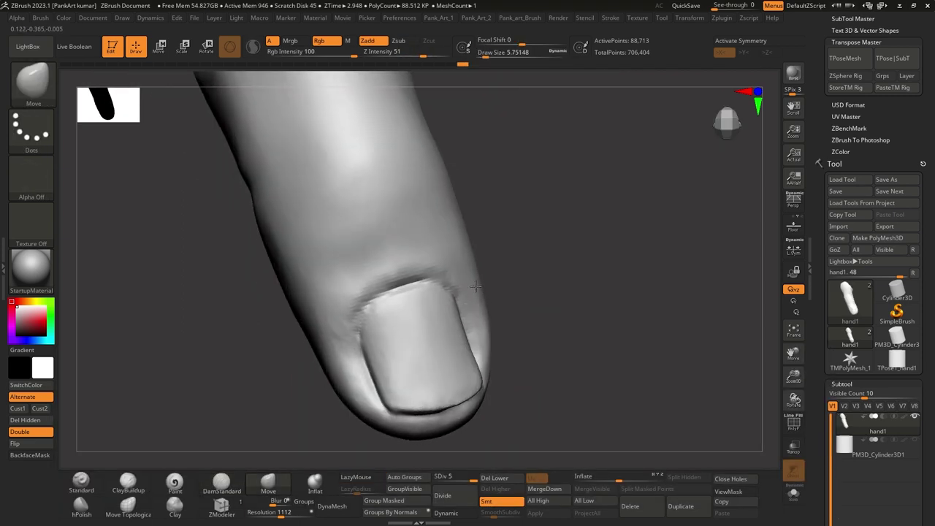
mouse_move(494, 255)
right_mouse_down()
mouse_move(436, 302)
mouse_move(549, 309)
mouse_move(453, 291)
right_mouse_up()
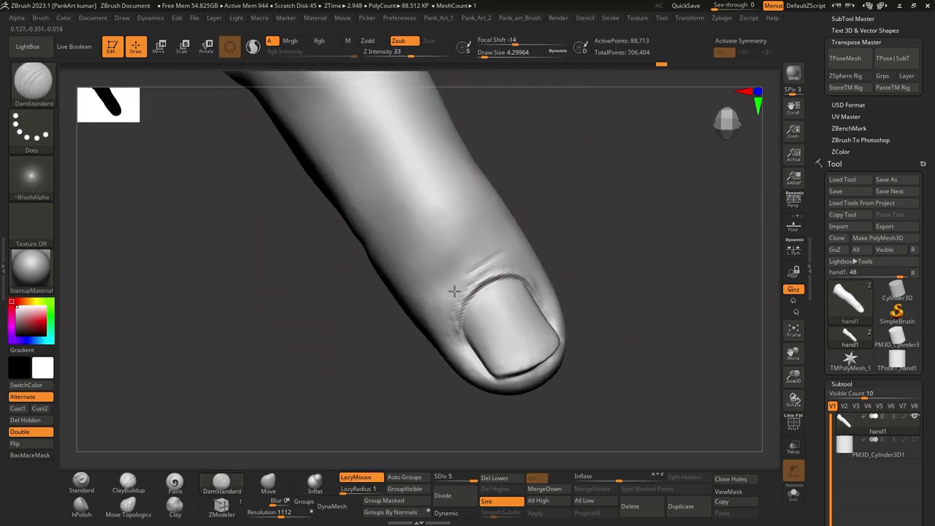
mouse_move(522, 265)
right_mouse_down()
mouse_move(615, 261)
mouse_move(499, 235)
mouse_move(422, 258)
mouse_move(487, 305)
right_mouse_up()
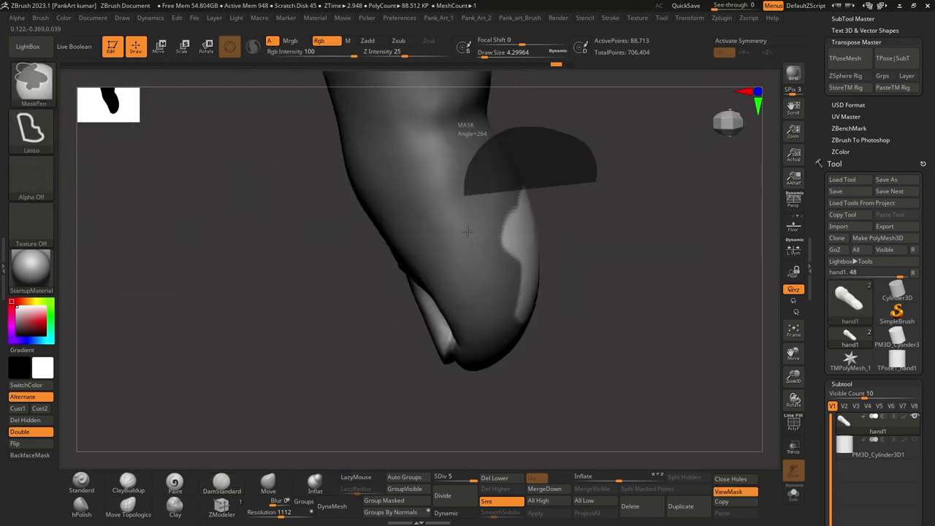
right_click(365, 350)
mouse_move(365, 351)
right_mouse_down()
mouse_move(355, 355)
mouse_move(442, 306)
mouse_move(461, 358)
mouse_move(453, 292)
mouse_move(484, 299)
mouse_move(436, 358)
mouse_move(478, 305)
mouse_move(444, 335)
mouse_move(501, 355)
mouse_move(511, 275)
mouse_move(475, 321)
mouse_move(486, 247)
mouse_move(501, 261)
mouse_move(475, 314)
mouse_move(495, 251)
mouse_move(480, 292)
mouse_move(229, 202)
mouse_move(453, 264)
mouse_move(495, 260)
mouse_move(483, 244)
mouse_move(86, 137)
mouse_move(428, 268)
right_mouse_up()
right_click(354, 355)
Carve the nail outline with DamStandard, mask areas, and build up volume with ClayBuildup.
key("b")
key("d")
key("s")
key("ctrl")
key("b")
key("c")
key("b")
Cut cuticle creases with DamStandard again, then refine the nail shape with Move.
key("b")
key("d")
key("s")
key("b")
key("m")
key("v")
key("ctrl")
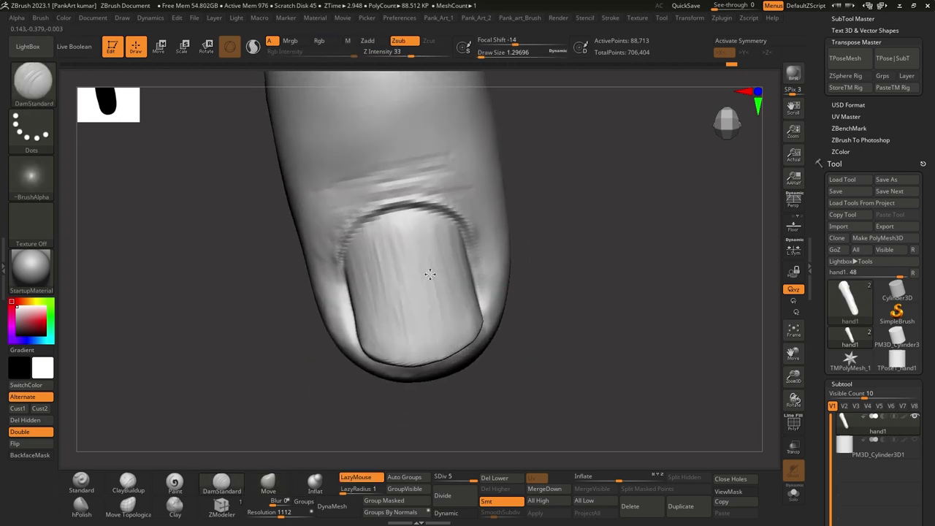
Add detail with the Standard brush while viewing the finger upright and frontally.
key("b")
key("s")
key("t")
right_click_drag(525, 261, 281, 314)
mouse_move(363, 294)
right_mouse_down()
mouse_move(423, 102)
mouse_move(433, 314)
mouse_move(439, 303)
mouse_move(421, 299)
right_mouse_up()
key("space")
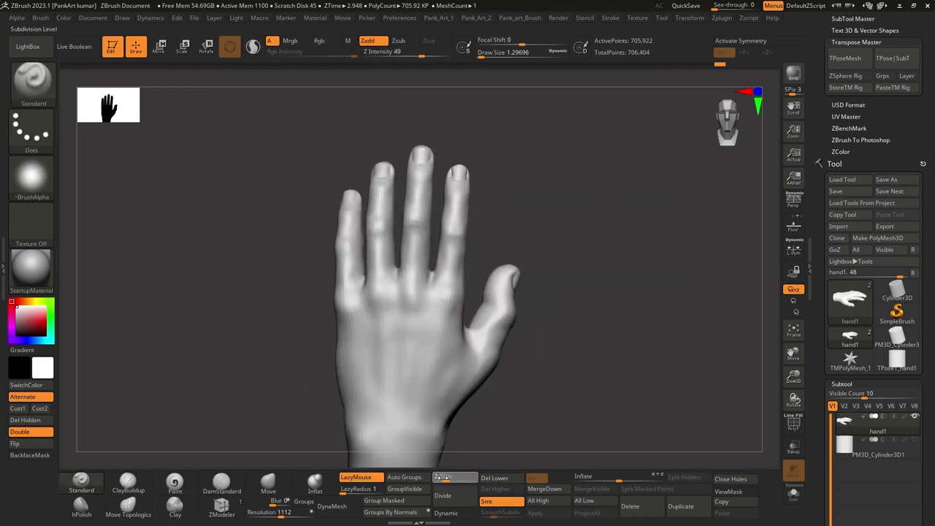
Check the lowest subdivision, return to level 5, and preview the purple finger polygroup alone.
left_click_drag(441, 476, 434, 476)
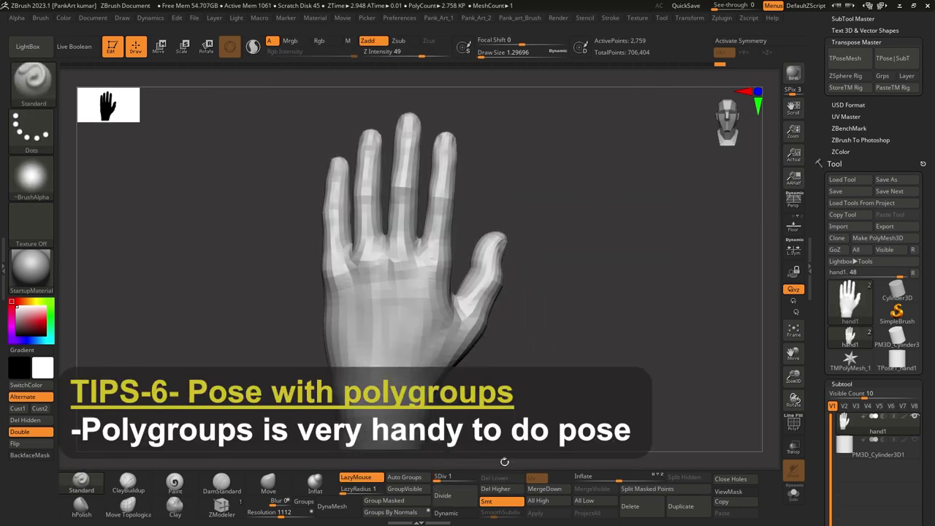
left_click(487, 477)
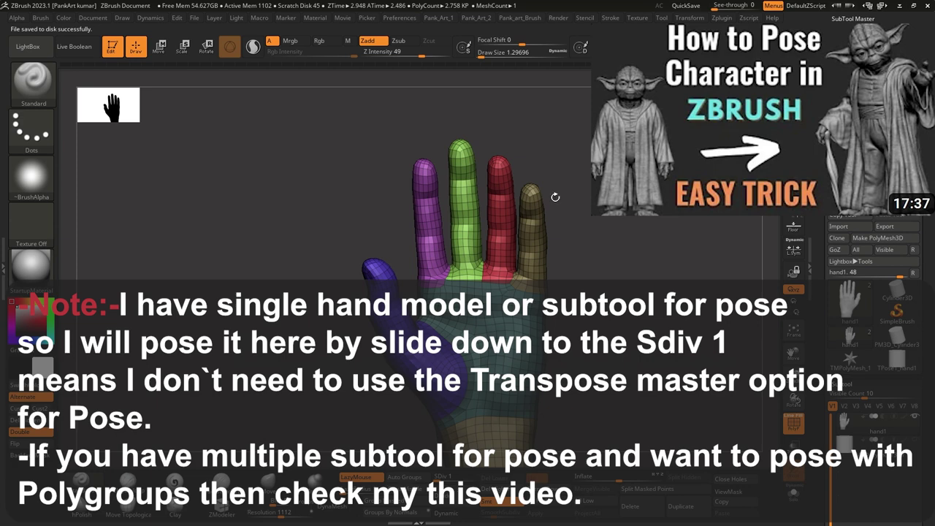
scroll(480, 203, "up", 3)
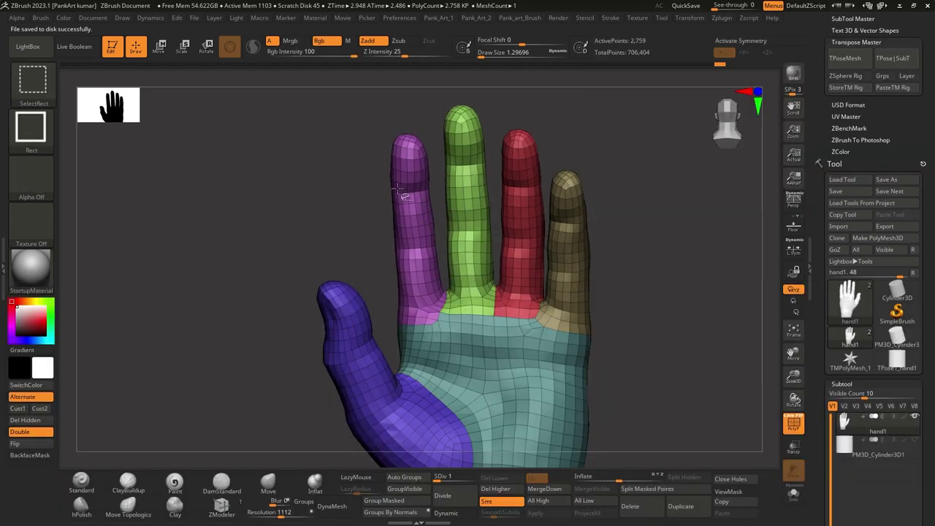
left_click(411, 198, "ctrl+shift")
left_click(584, 260, "ctrl+shift")
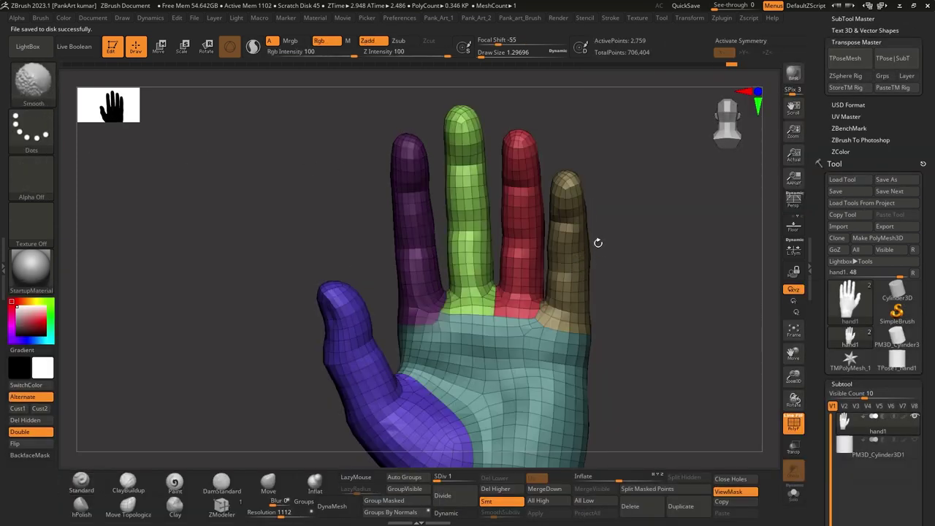
key("shift+f")
Invert the mask so only the index finger is free and review the Transpose preferences.
left_click(610, 244, "ctrl")
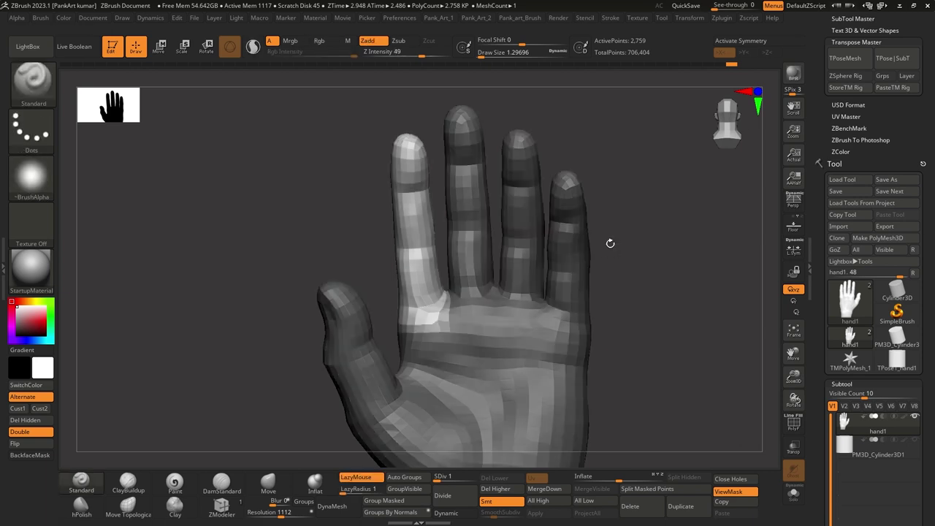
left_click(399, 18)
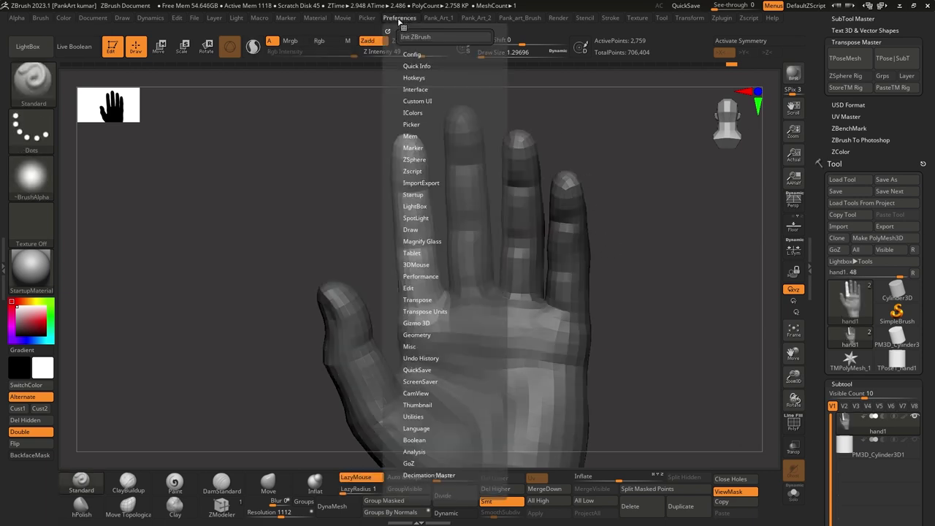
left_click(417, 299)
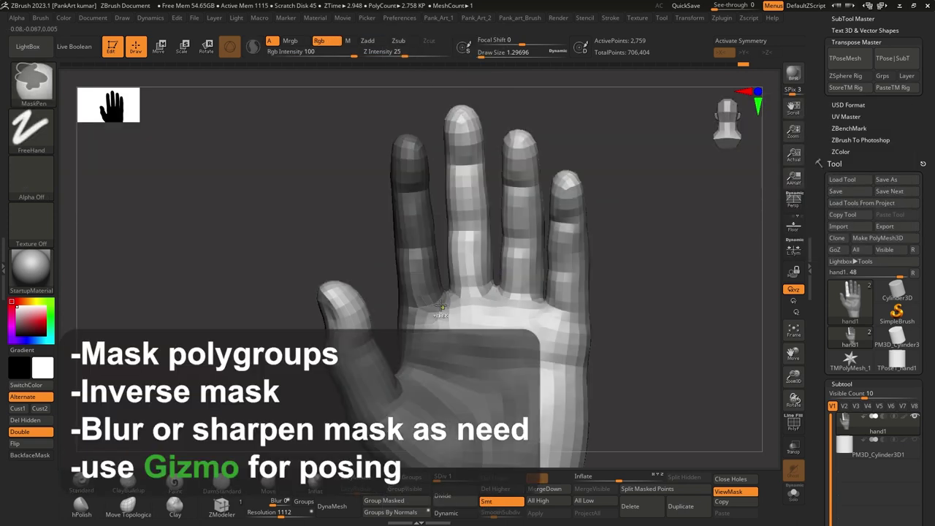
left_click(602, 225, "ctrl")
left_click(619, 233, "ctrl")
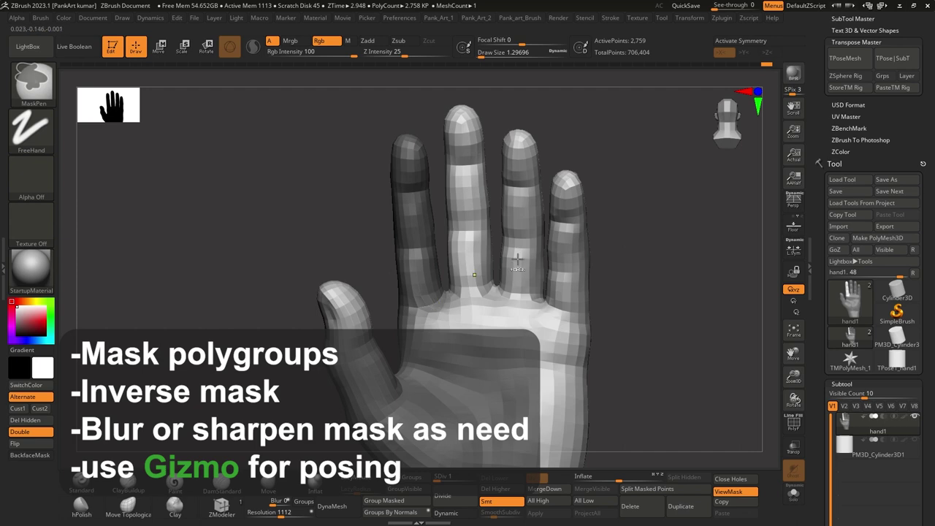
Test-move the unmasked index finger with the gizmo, then isolate a single finger.
key("w")
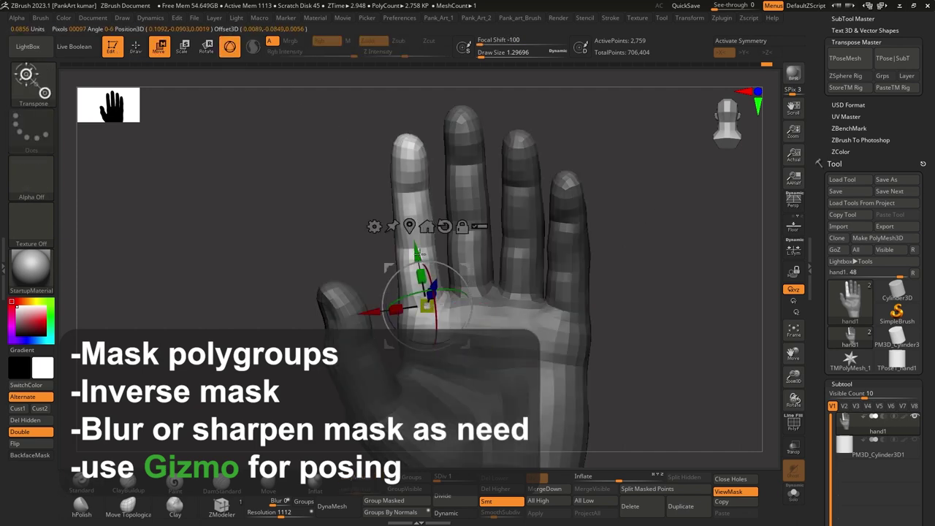
left_click_drag(422, 252, 512, 252)
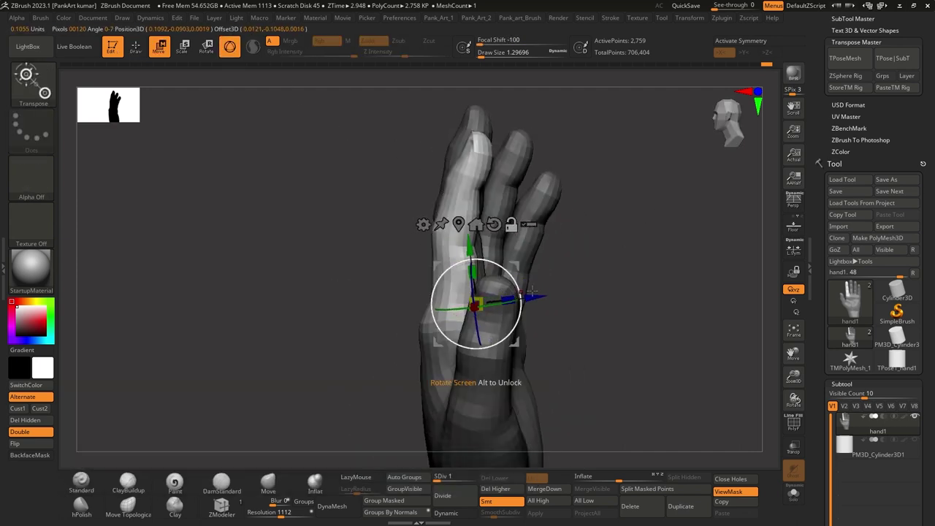
left_click_drag(531, 293, 507, 306)
left_click_drag(493, 235, 499, 246)
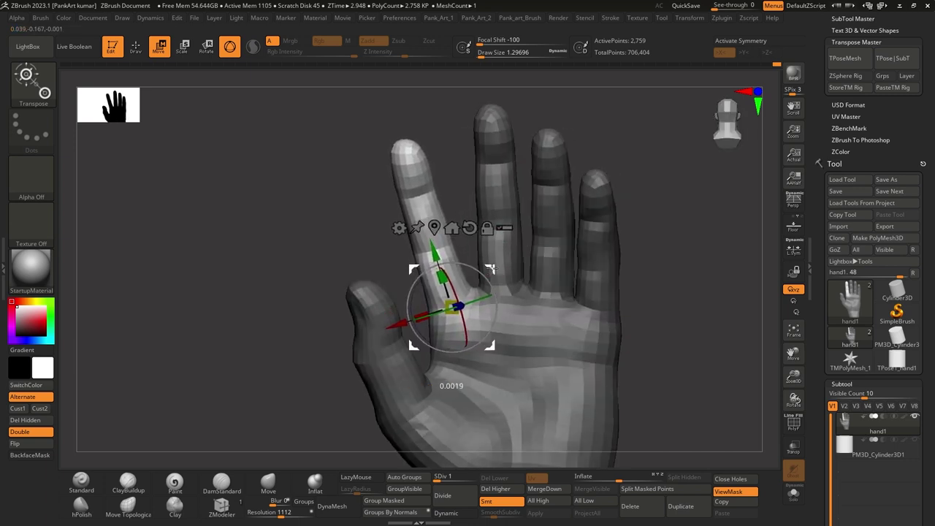
key("q")
left_click(504, 179, "ctrl+shift")
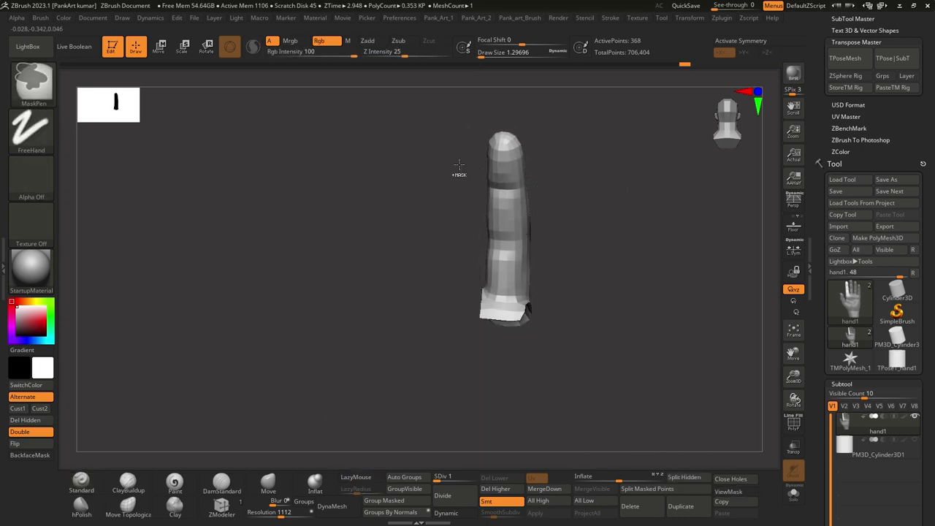
Isolate a finger, try bending its tip downward with the gizmo, then undo the bend.
left_click(574, 251, "ctrl+shift")
mouse_move(573, 250)
left_mouse_down()
mouse_move(522, 317)
mouse_move(564, 298)
mouse_move(560, 271)
mouse_move(601, 226)
left_mouse_up()
key("w")
key("q")
left_click(495, 270, "ctrl+shift")
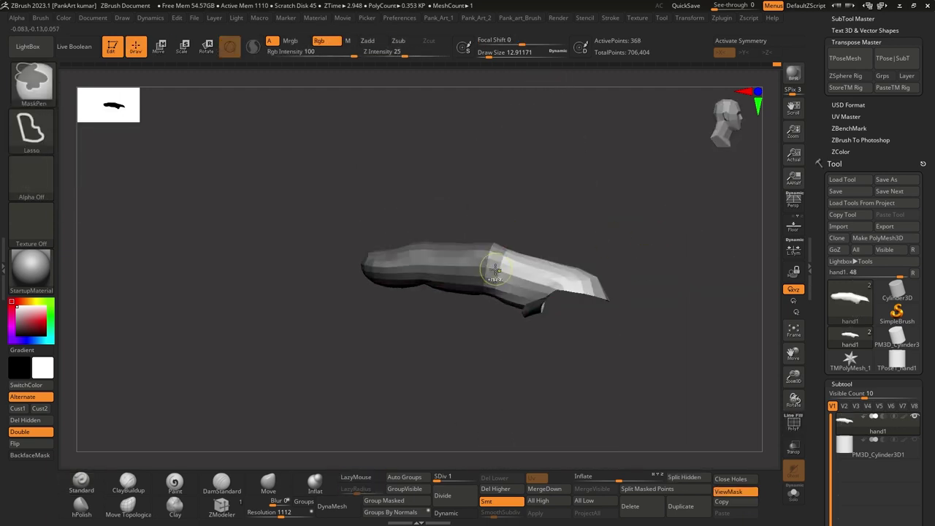
key("w")
left_click_drag(538, 226, 506, 214)
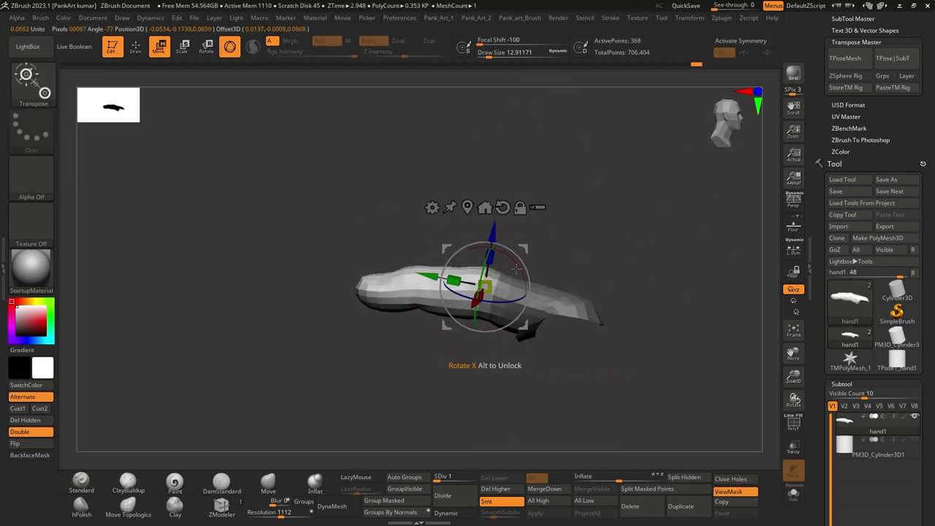
left_click_drag(517, 270, 526, 296)
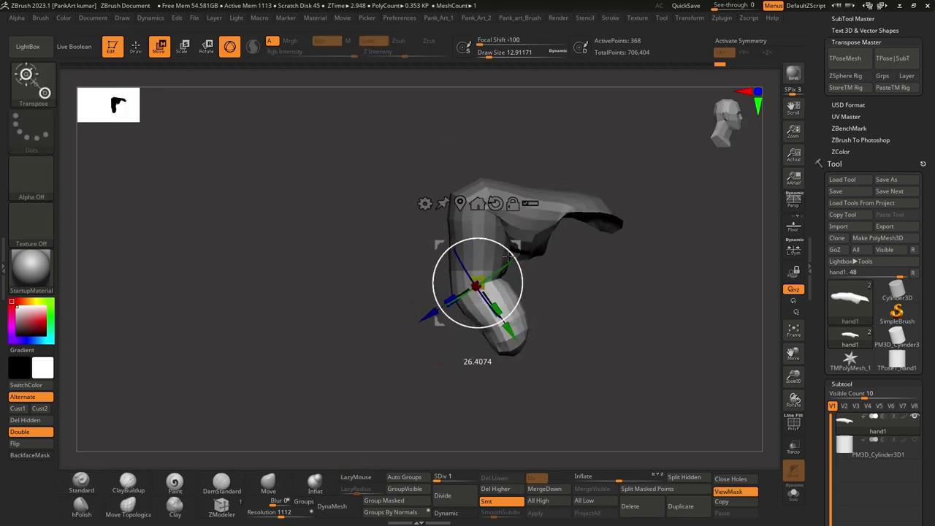
key("ctrl+z")
Mask and isolate the ring finger, then restore the hand and place the gizmo on it.
left_click(521, 247, "ctrl+shift")
mouse_move(522, 247)
left_mouse_down()
mouse_move(447, 237)
mouse_move(511, 277)
mouse_move(547, 434)
left_mouse_up()
left_click(533, 289, "ctrl")
left_click(497, 285, "ctrl+shift")
key("q")
left_click(594, 277, "ctrl+shift")
mouse_move(594, 278)
left_mouse_down()
mouse_move(516, 344)
mouse_move(553, 248)
mouse_move(573, 343)
mouse_move(609, 234)
left_mouse_up()
key("w")
Isolate the ring finger again and rotate it down at the knuckle, undoing back as needed.
key("q")
key("w")
left_click_drag(553, 302, 563, 265)
key("q")
key("space")
left_click(563, 265, "ctrl+shift")
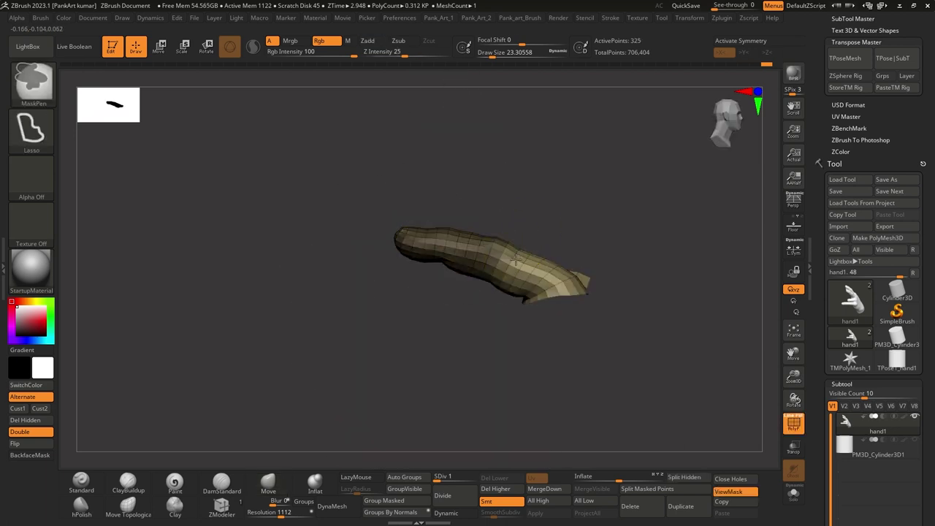
key("w")
key("f")
mouse_move(597, 250)
left_mouse_down()
mouse_move(526, 224)
mouse_move(506, 293)
left_mouse_up()
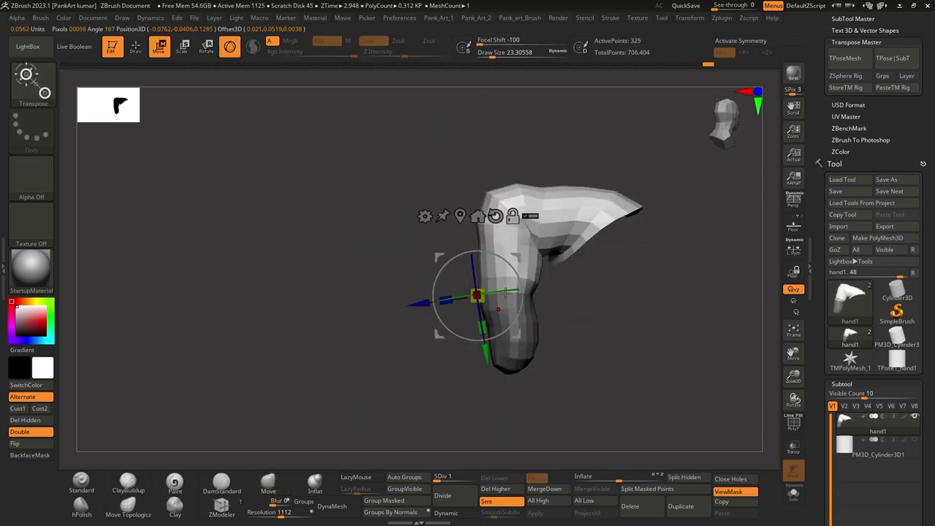
key("ctrl+z")
key("ctrl+z")
key("ctrl+z")
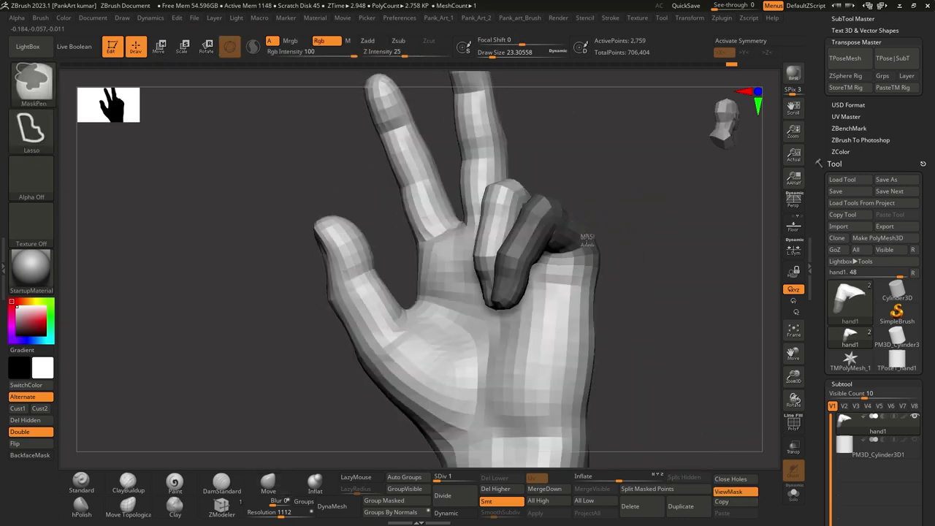
key("ctrl+z")
Orbit around the hand and clear its mask.
mouse_move(578, 201)
left_mouse_down()
mouse_move(612, 256)
mouse_move(584, 219)
left_mouse_up()
key("q")
key("space")
left_click_drag(467, 307, 551, 230)
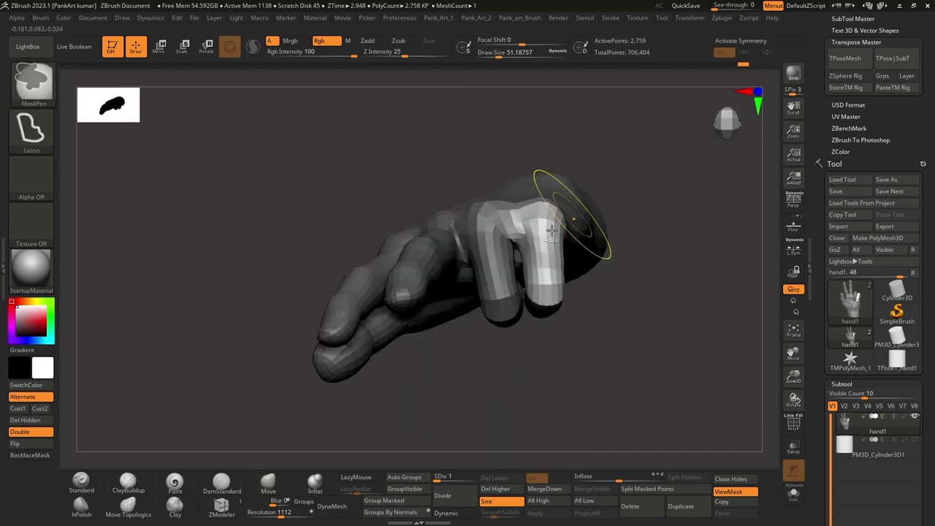
key("ctrl+z")
key("ctrl+z")
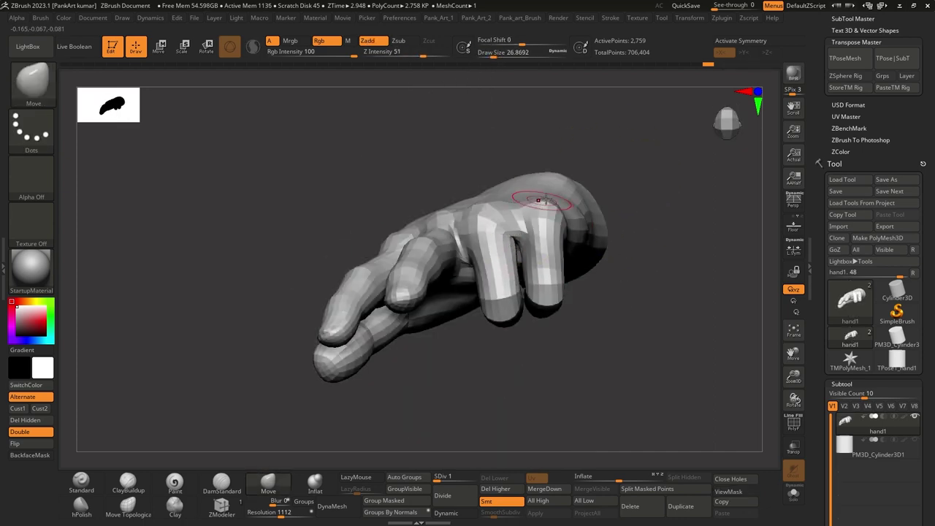
Isolate the little finger and rotate it down with the gizmo, placing the bent fingertip.
left_click(544, 198, "ctrl+shift")
left_click_drag(544, 198, 497, 274)
key("w")
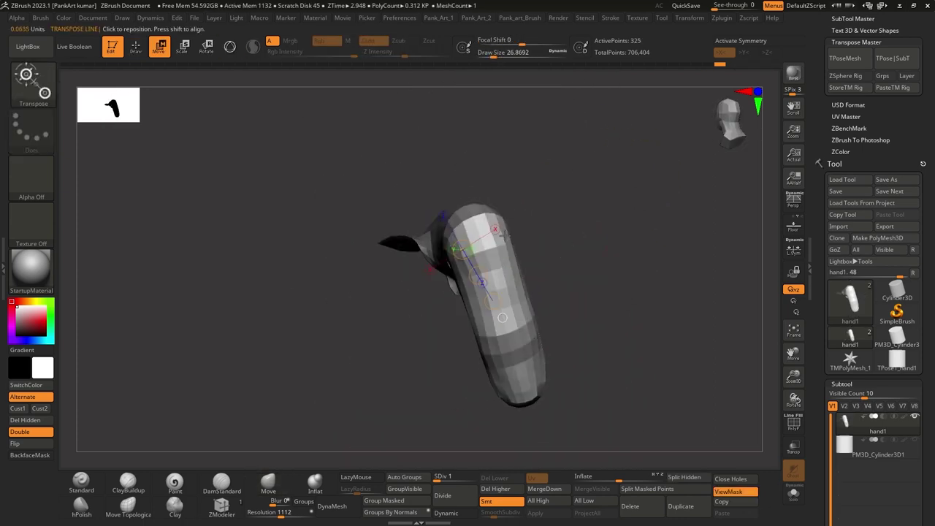
left_click_drag(633, 177, 575, 175)
key("q")
key("ctrl+z")
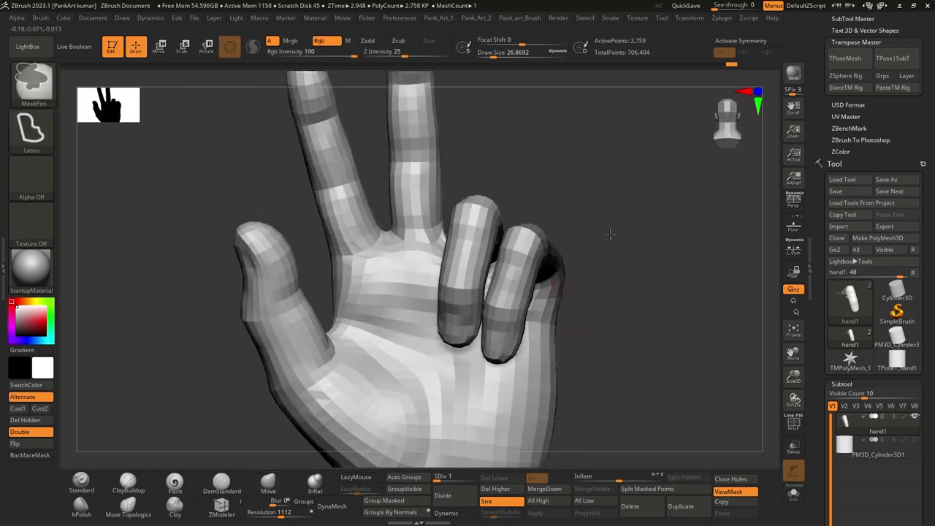
left_click_drag(559, 296, 533, 287)
key("w")
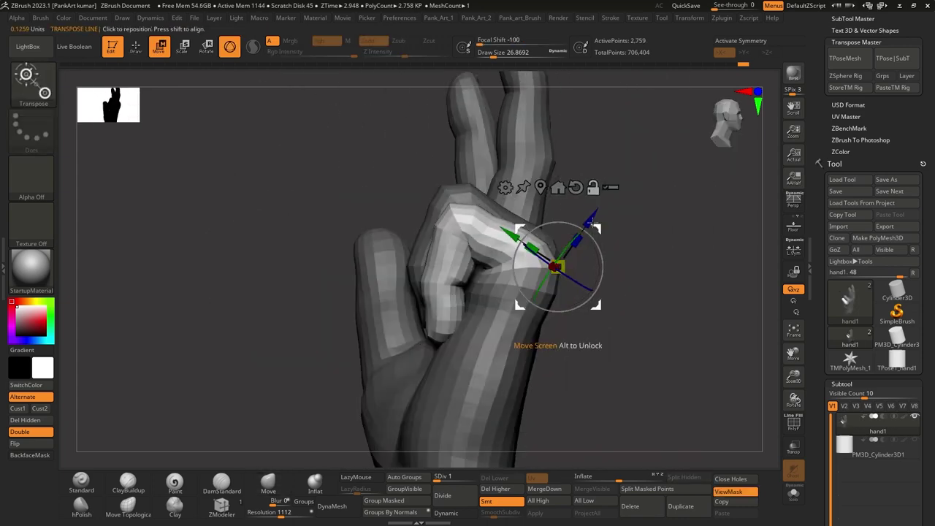
left_click_drag(643, 307, 631, 256)
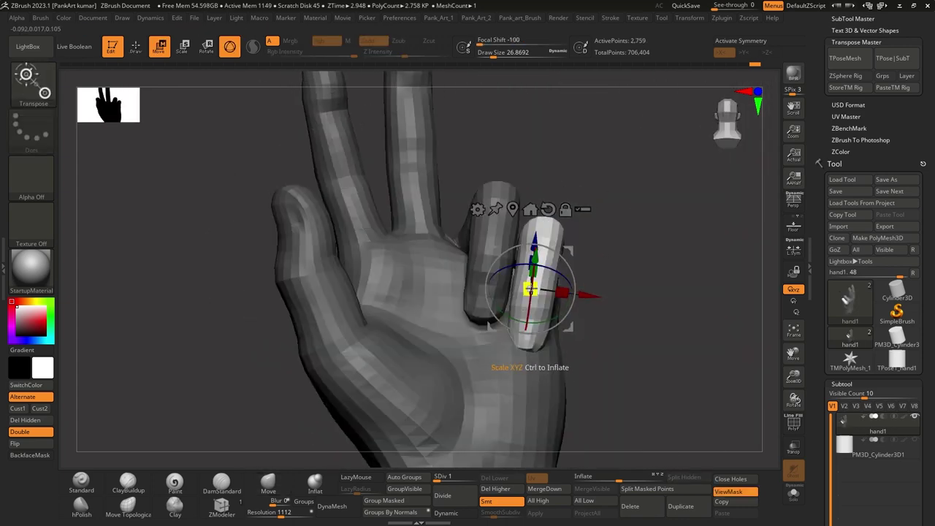
Nudge both bent fingers into the peace-sign shape at the lowest subdivision level.
key("q")
mouse_move(438, 219)
left_mouse_down()
mouse_move(493, 253)
mouse_move(609, 267)
left_mouse_up()
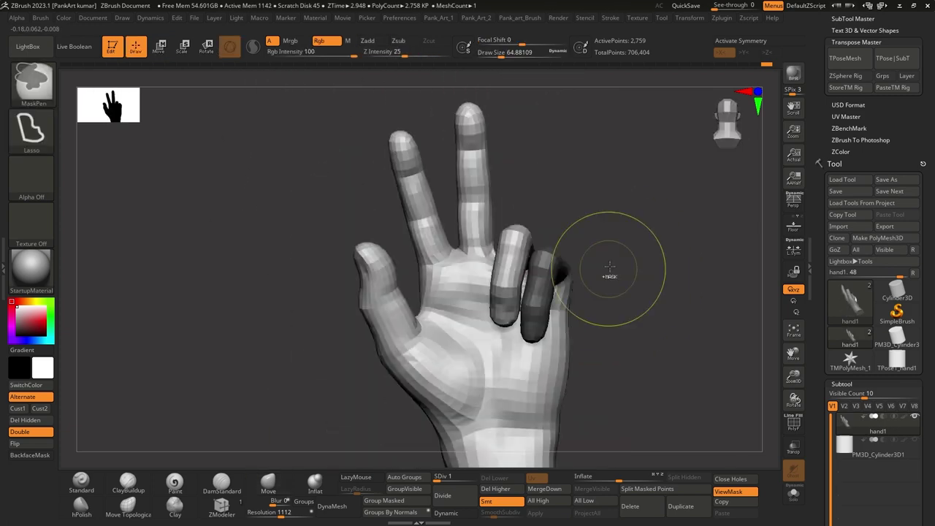
mouse_move(523, 283)
left_mouse_down()
mouse_move(597, 240)
mouse_move(601, 267)
mouse_move(601, 236)
mouse_move(545, 282)
mouse_move(511, 262)
mouse_move(425, 258)
mouse_move(453, 261)
mouse_move(609, 215)
mouse_move(534, 268)
mouse_move(580, 249)
mouse_move(478, 308)
left_mouse_up()
key("w")
key("q")
key("d")
key("shift+d")
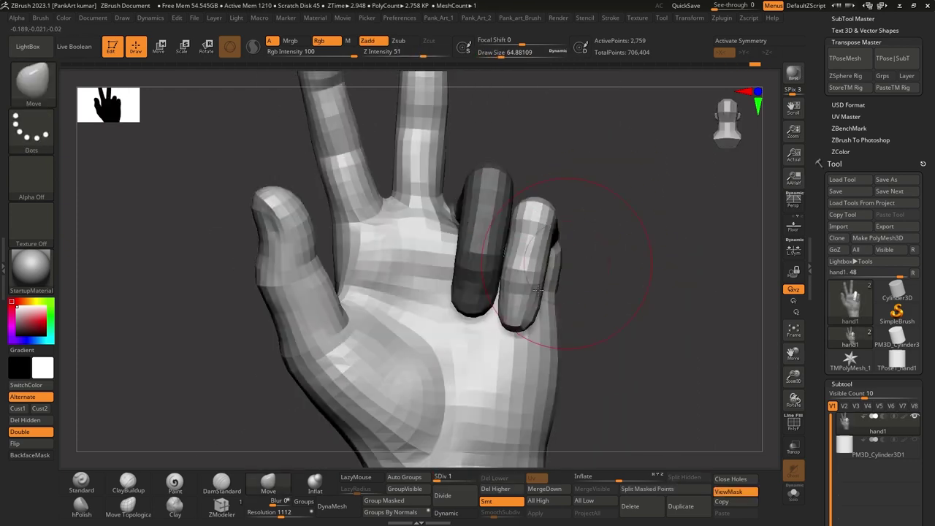
mouse_move(537, 288)
left_mouse_down()
mouse_move(565, 319)
mouse_move(584, 236)
mouse_move(574, 202)
mouse_move(555, 219)
mouse_move(565, 247)
mouse_move(428, 434)
left_mouse_up()
key("space")
Step the posed hand up to subdivision 5 and inspect the folded fingers from several angles.
key("d")
key("d")
key("d")
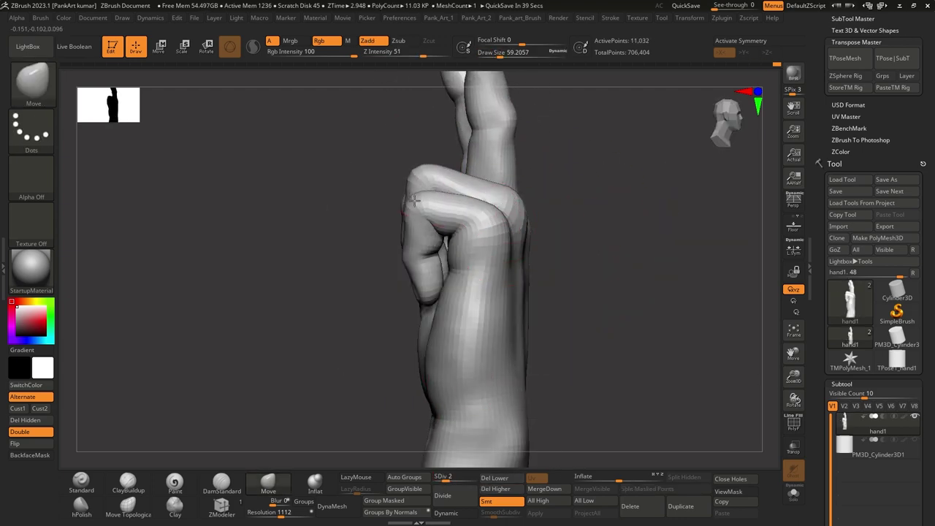
key("d")
left_click_drag(414, 199, 451, 459)
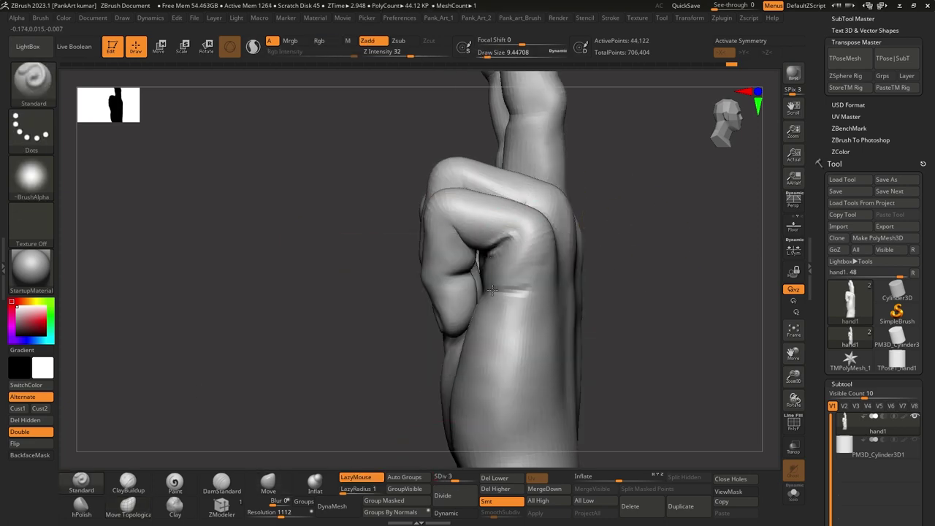
mouse_move(557, 273)
right_mouse_down()
mouse_move(547, 313)
mouse_move(526, 324)
mouse_move(517, 312)
mouse_move(494, 311)
right_mouse_up()
left_click_drag(582, 287, 521, 290)
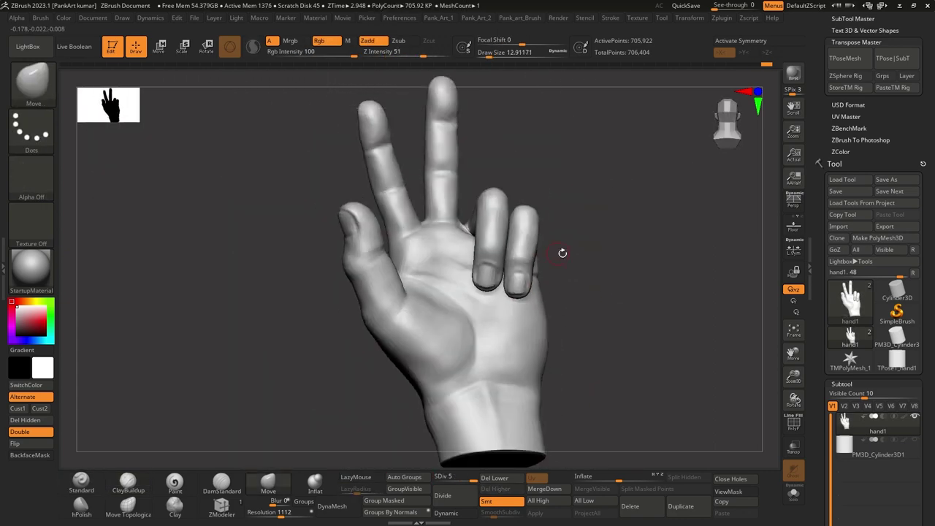
mouse_move(561, 253)
left_mouse_down()
mouse_move(603, 246)
mouse_move(628, 212)
left_mouse_up()
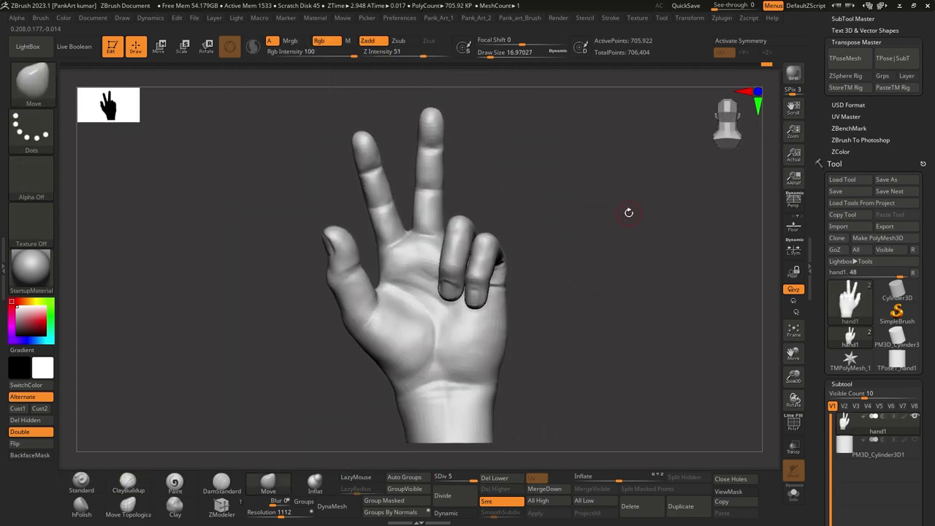